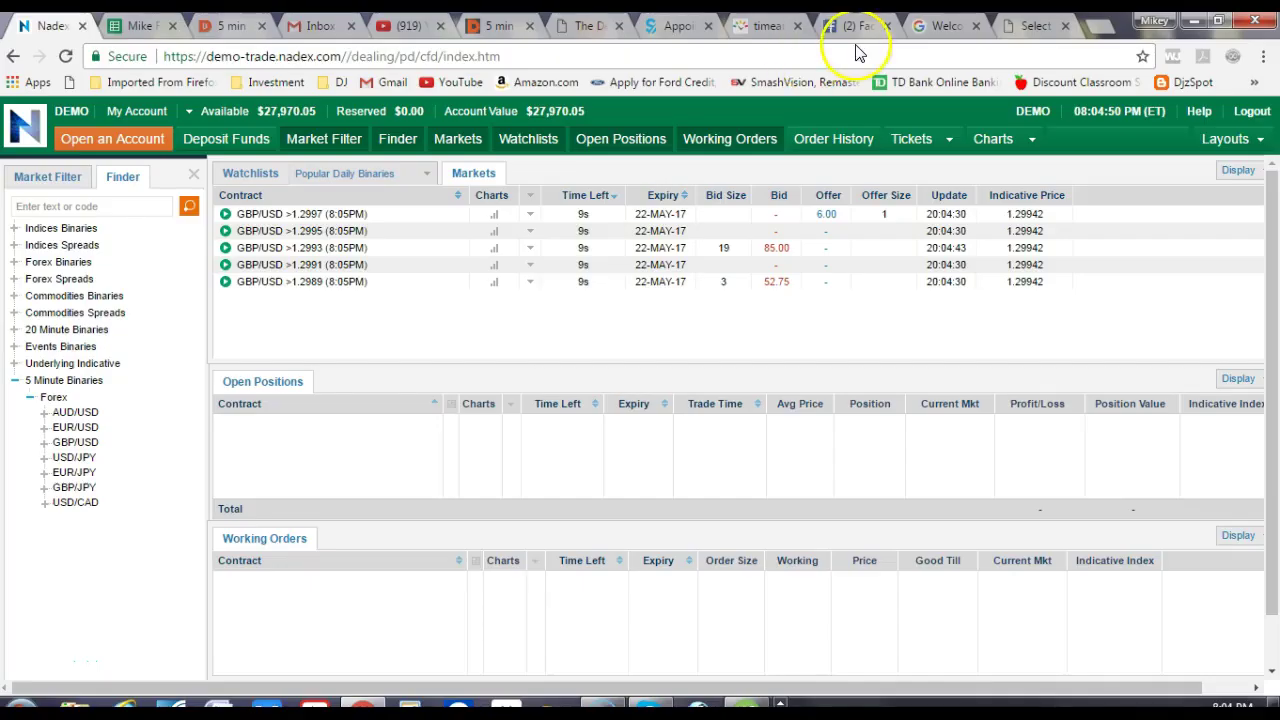
Bring up the timeanddate.com page, which shows the current time as 8:05 pm.
left_click(763, 33)
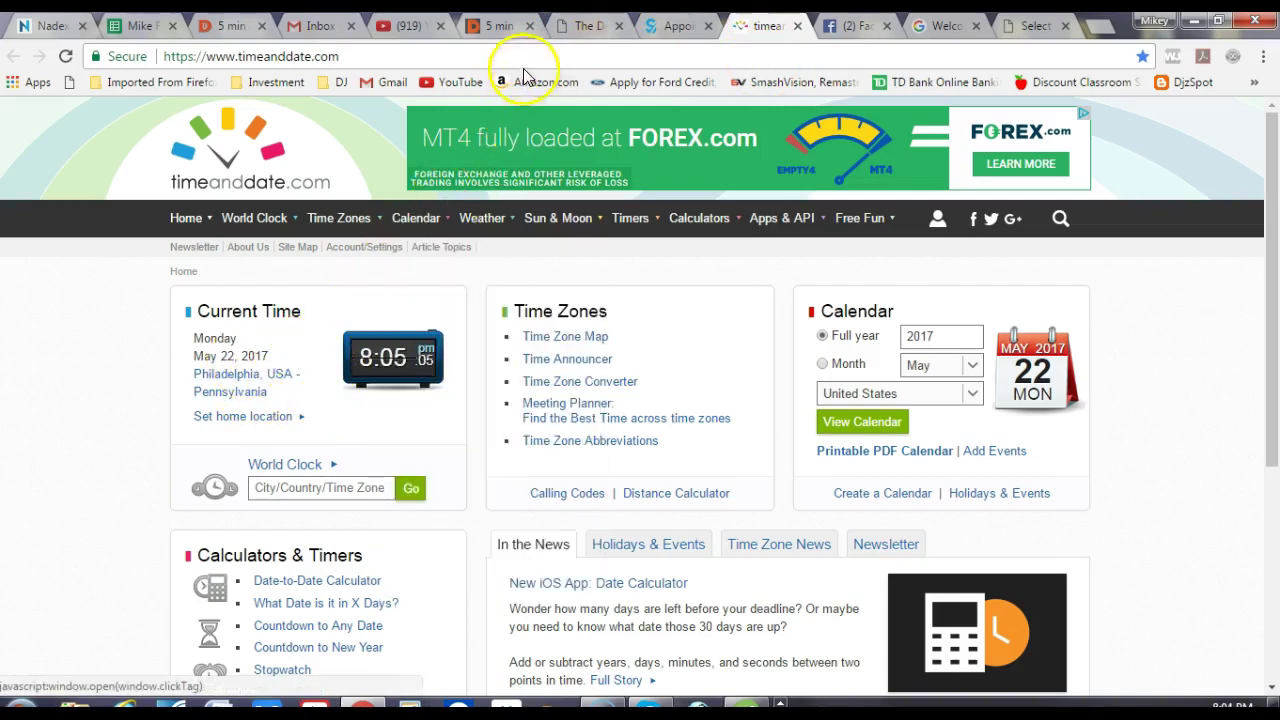
Switch to DexTrader and scroll the USD/JPY and GBP/USD one-minute charts fully into view.
left_click(507, 36)
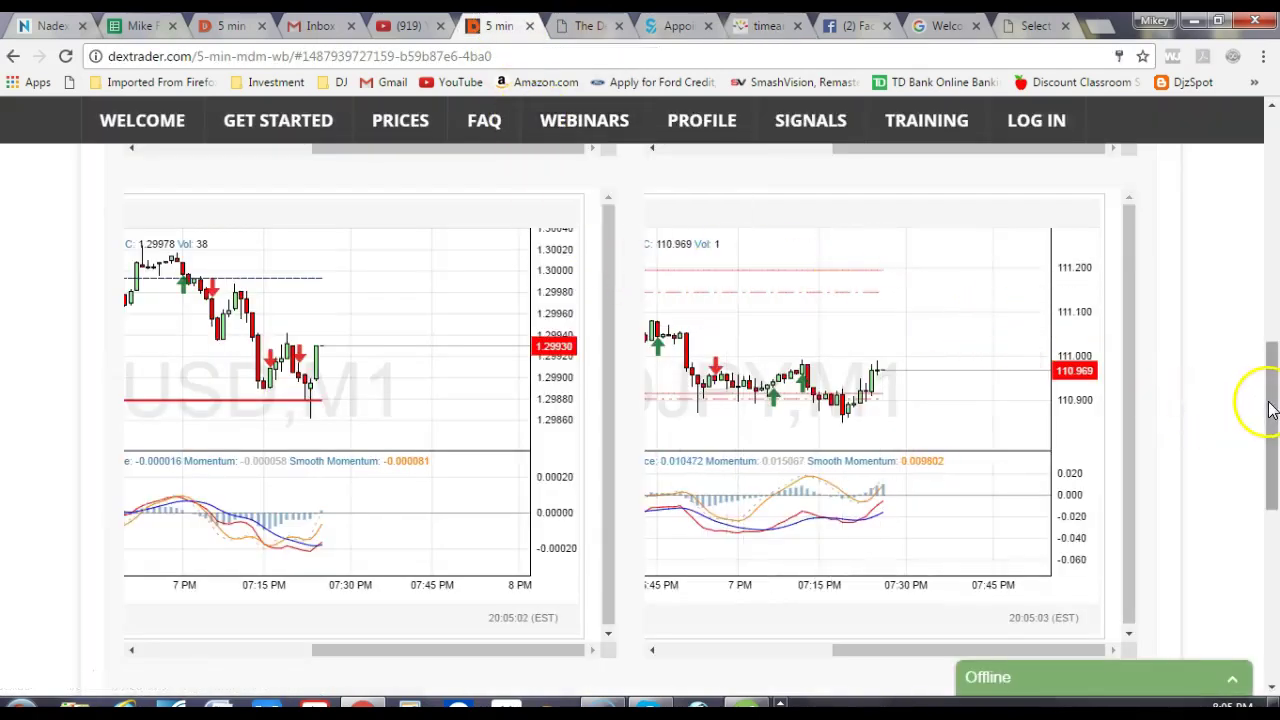
left_click_drag(1272, 408, 1272, 425)
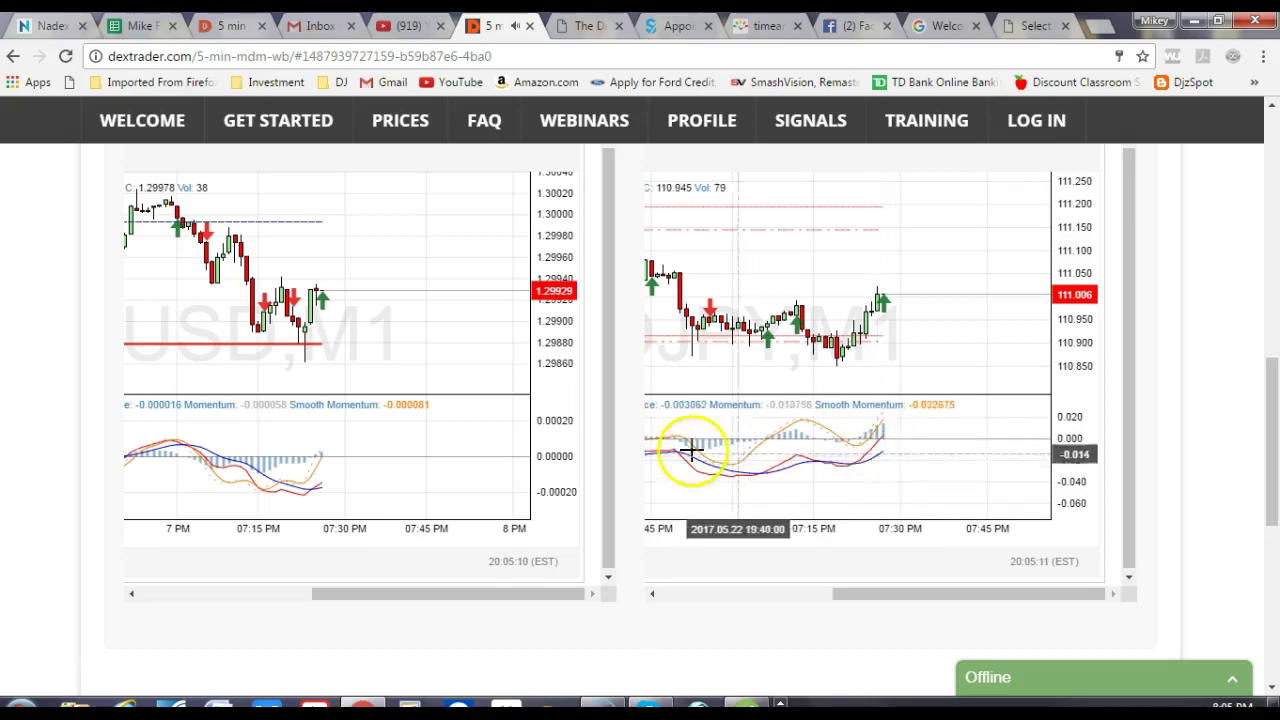
Place a limit buy for one USD/JPY >110.99 (8:10PM) binary at 62, then return to DexTrader.
left_click(42, 26)
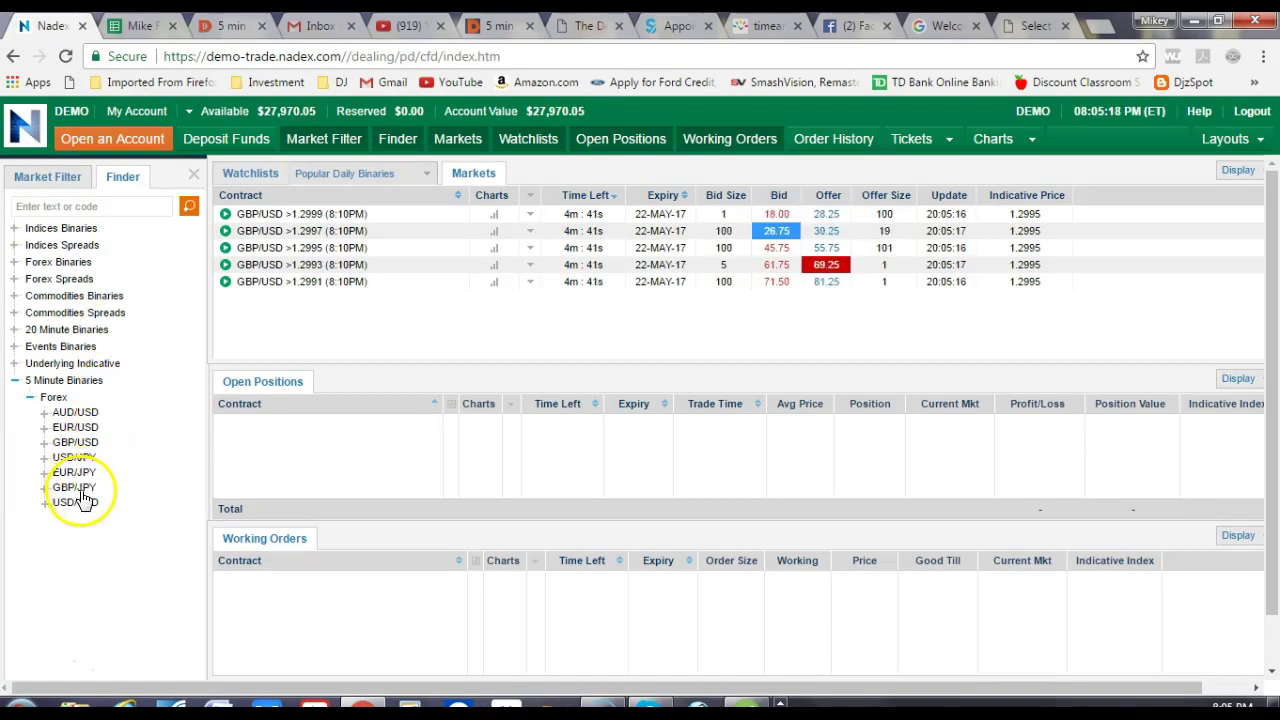
left_click(80, 458)
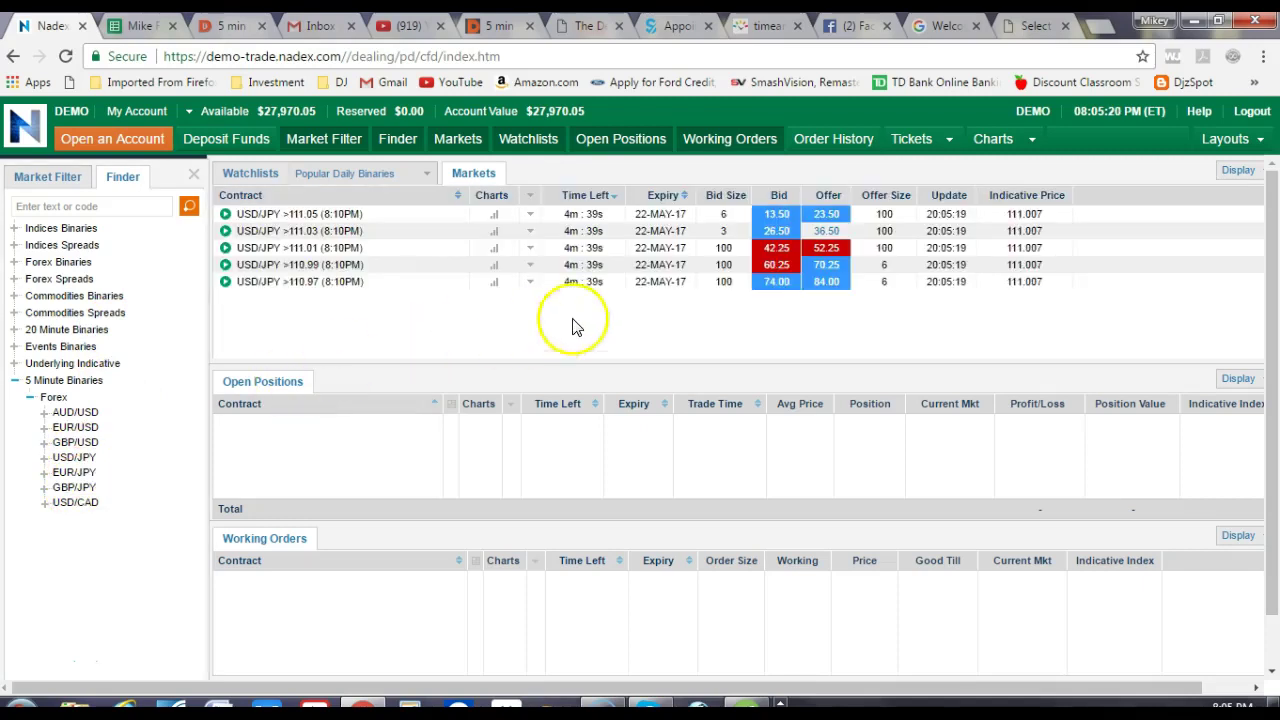
left_click(828, 272)
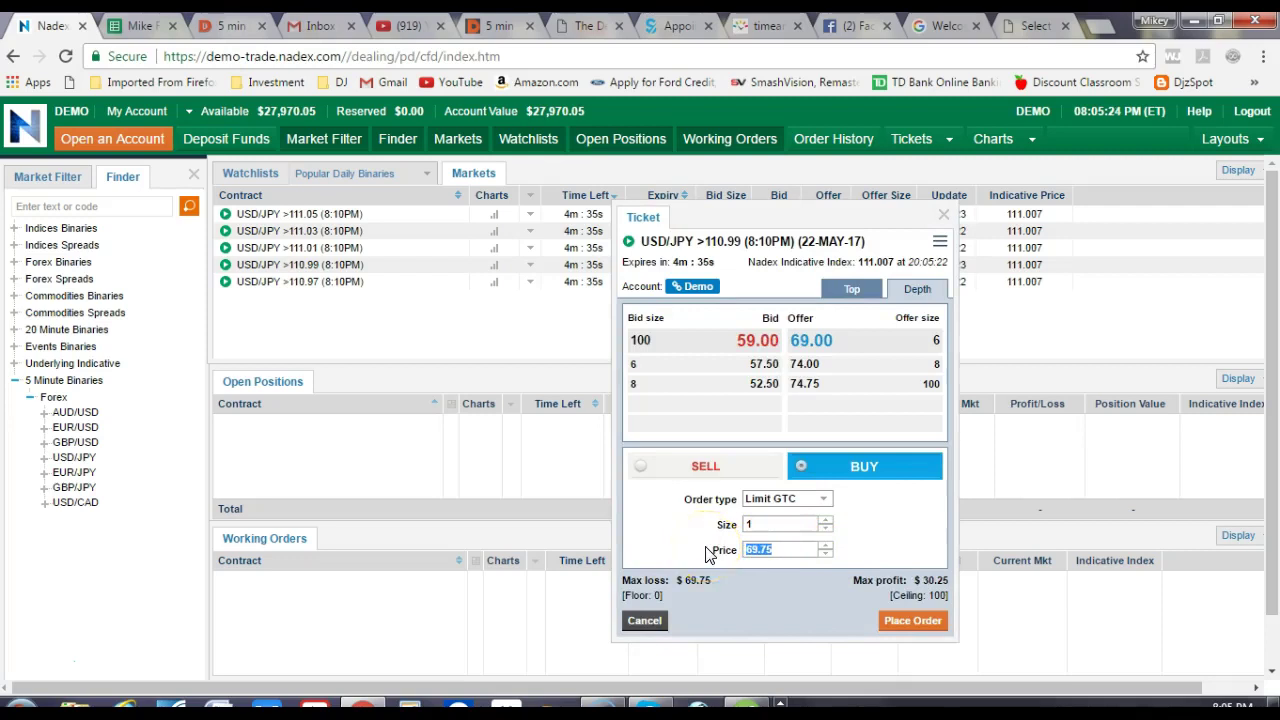
type("62")
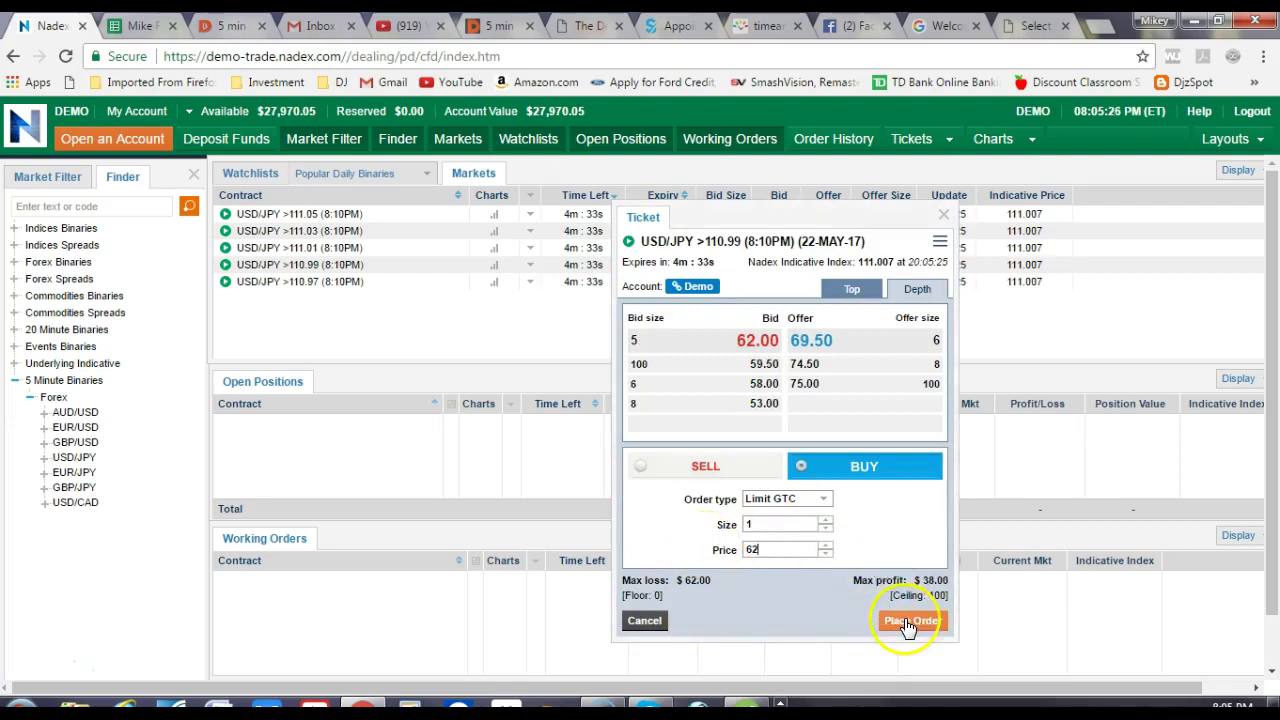
left_click(908, 624)
left_click(912, 487)
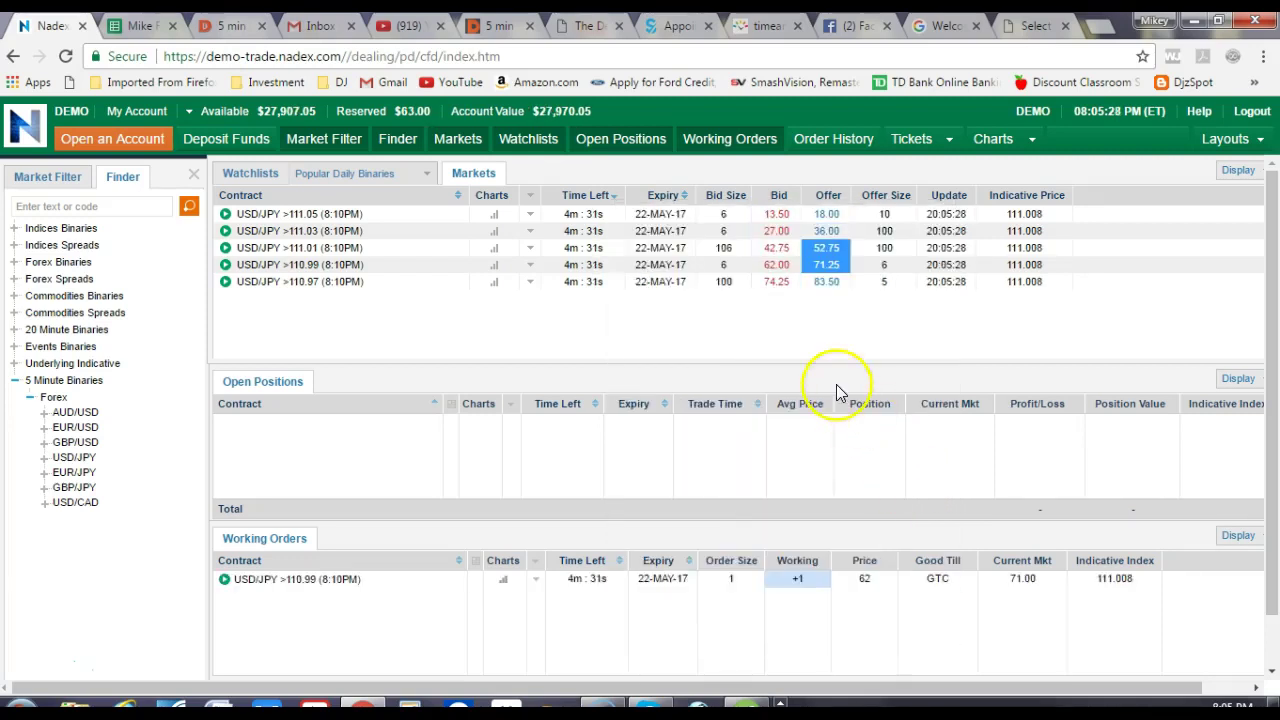
left_click(500, 26)
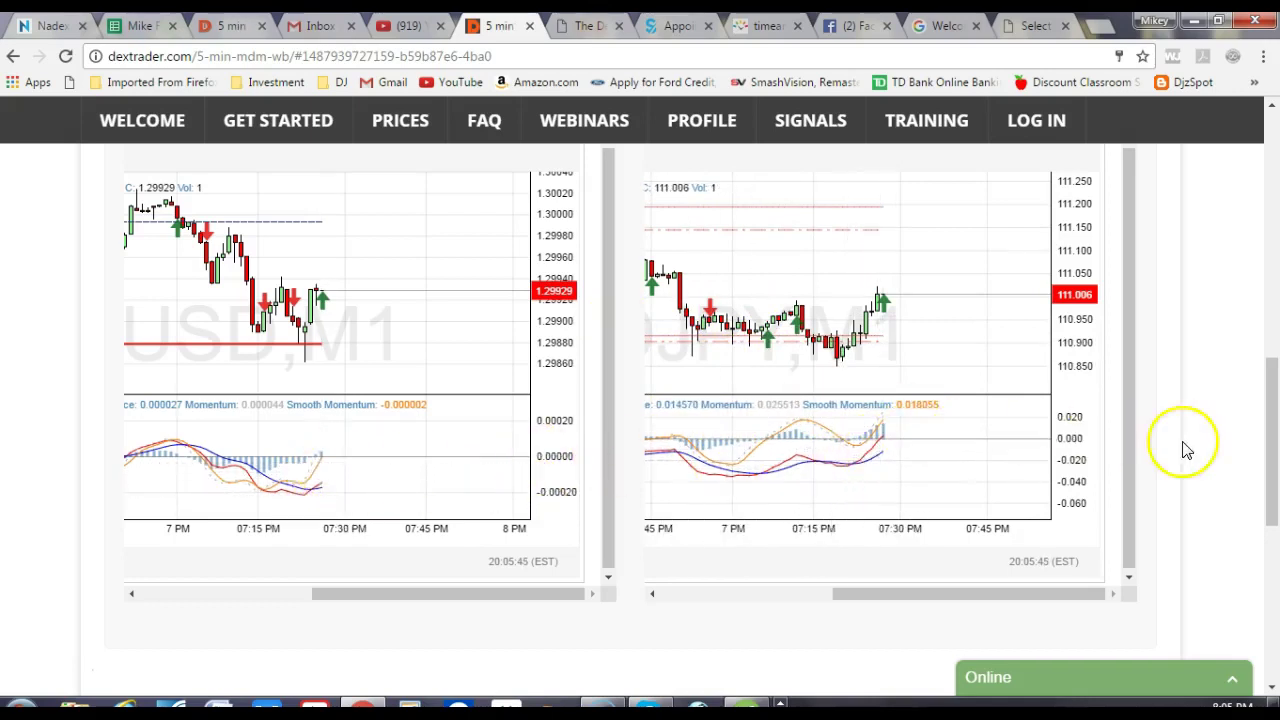
Scroll through the other DexTrader one-minute charts, then return to the Nadex dashboard.
left_click_drag(1276, 455, 1276, 308)
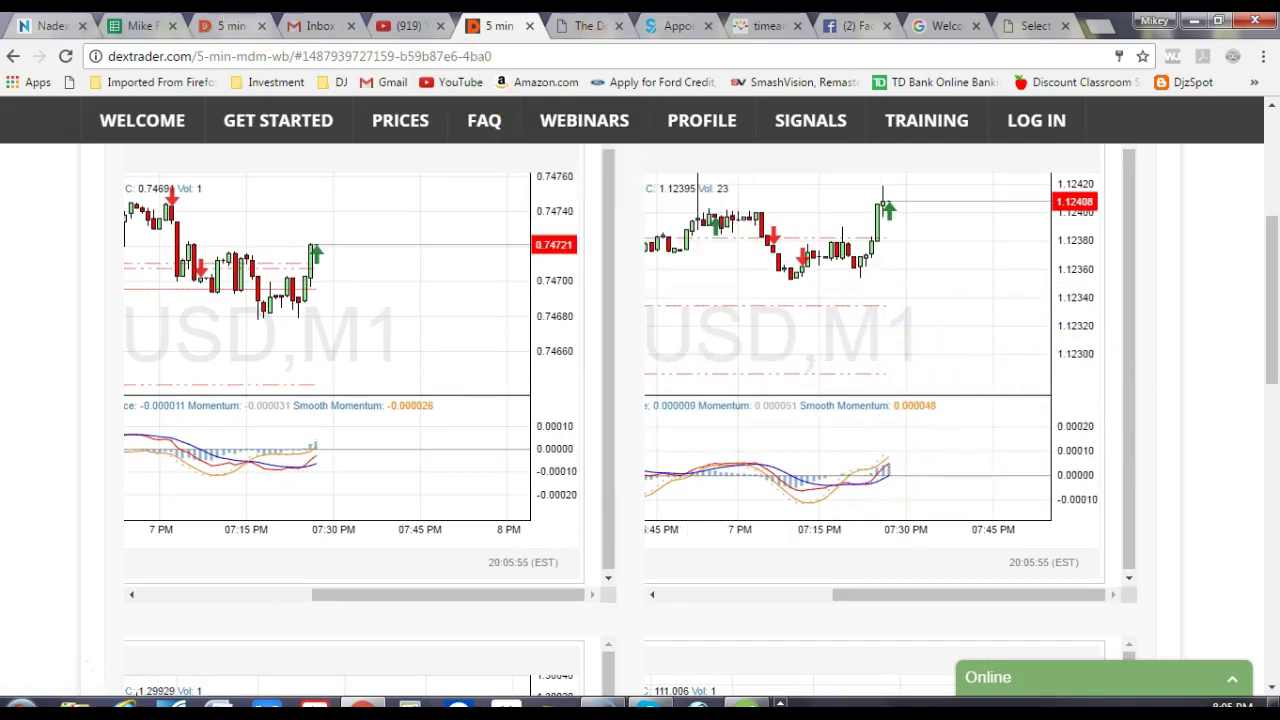
left_click(43, 25)
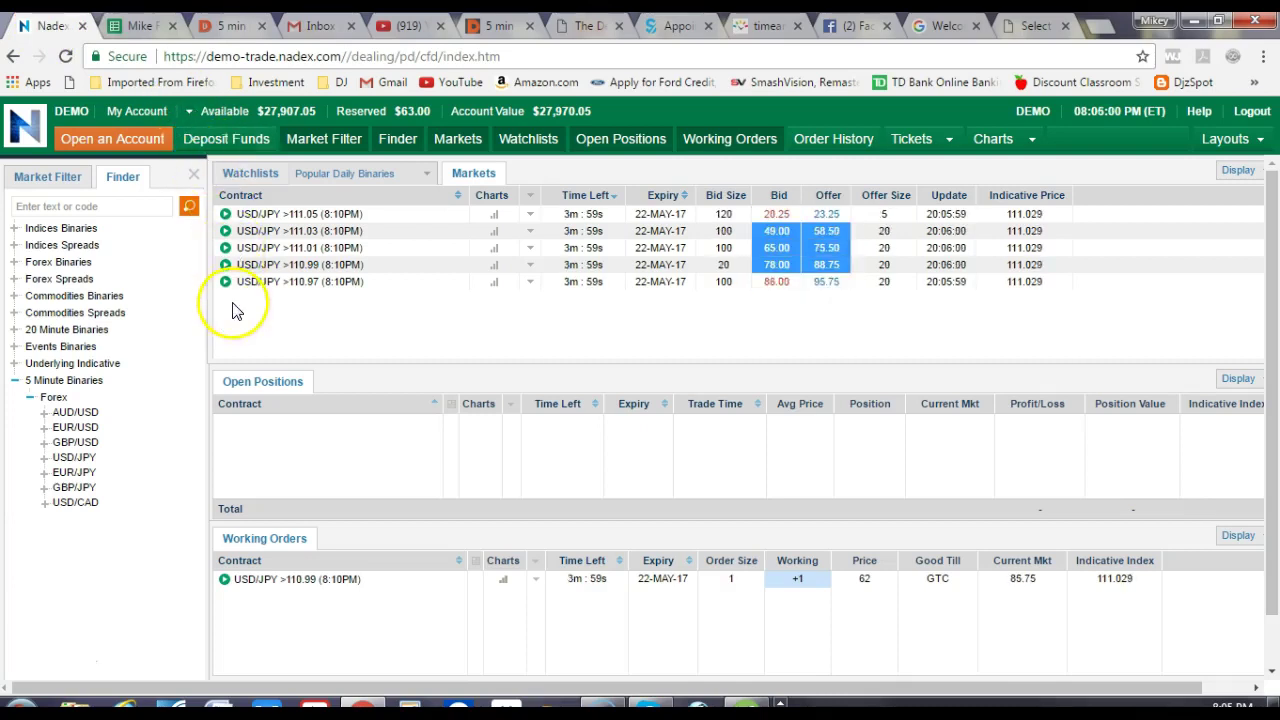
Place a limit buy for one EUR/USD >1.1239 (8:10PM) binary at a price of 62.
left_click(65, 427)
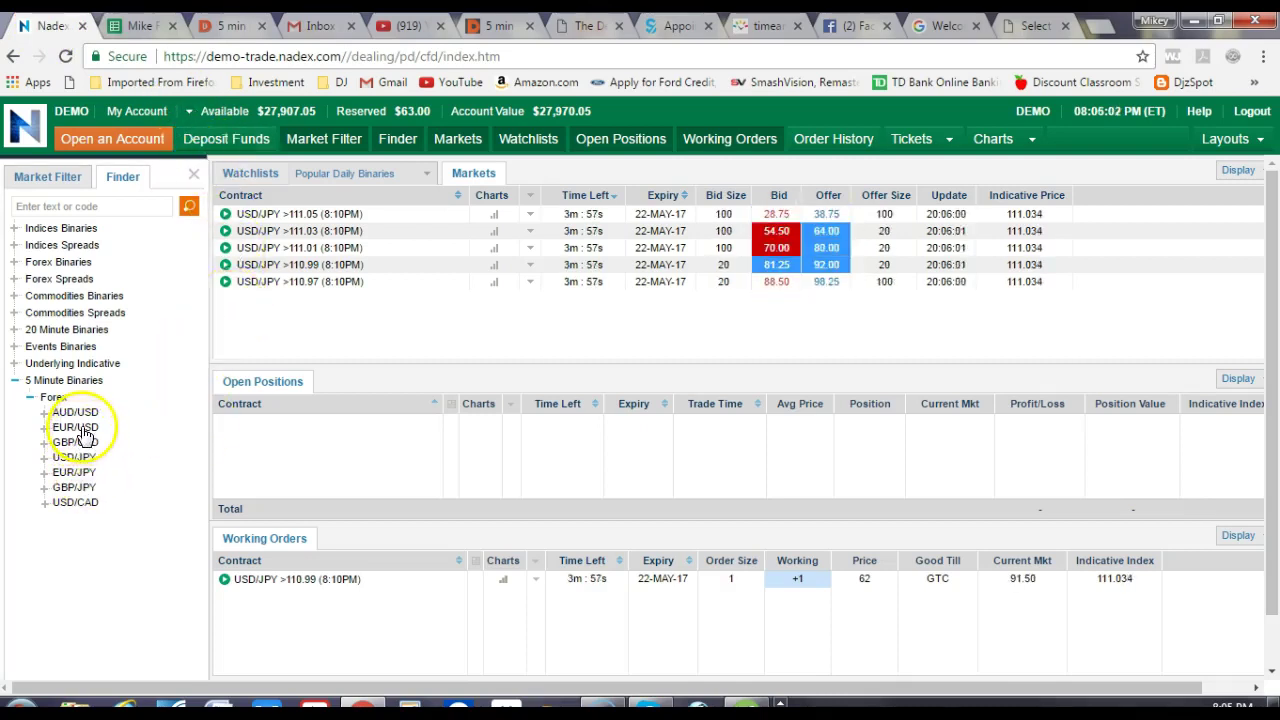
left_click(830, 281)
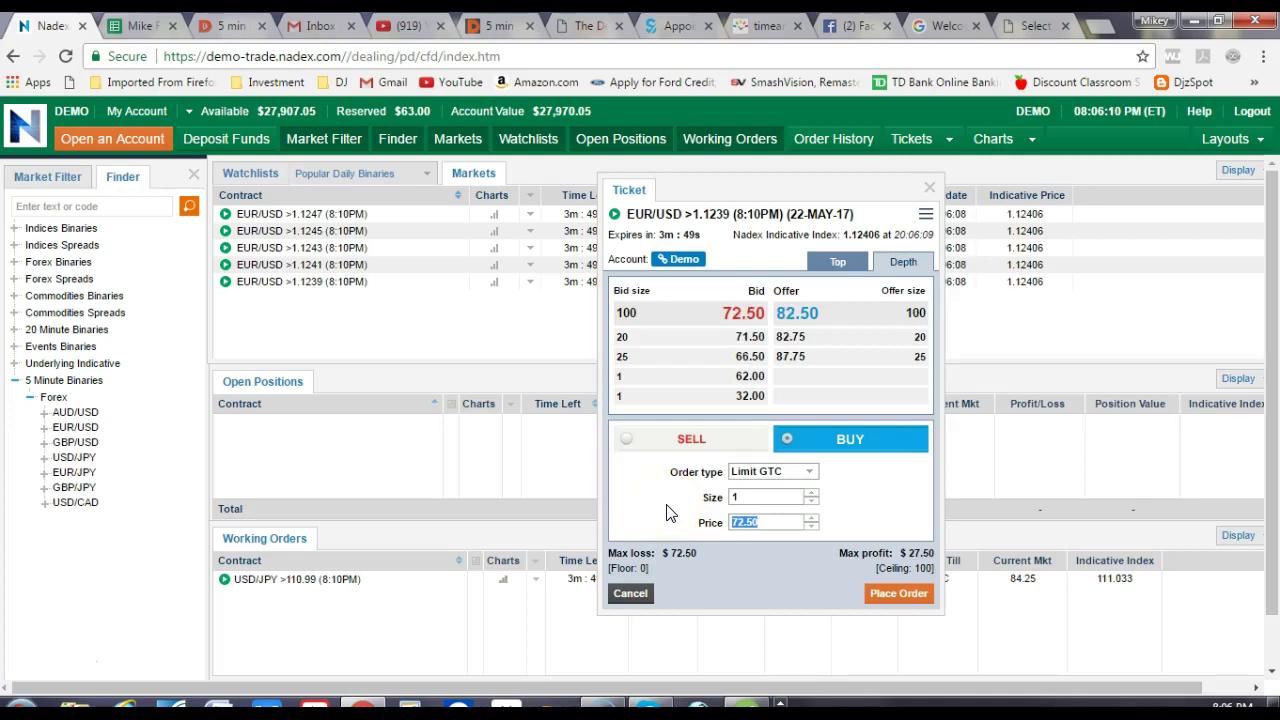
type("62")
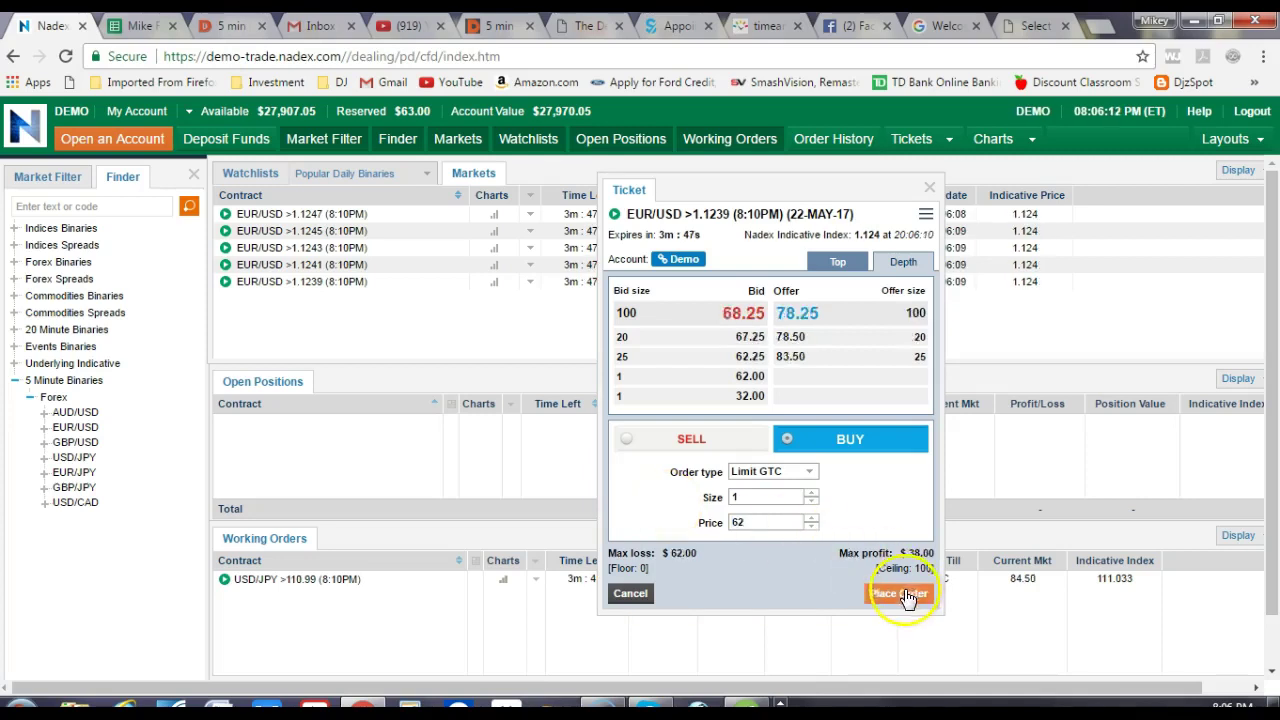
left_click(907, 595)
left_click(898, 460)
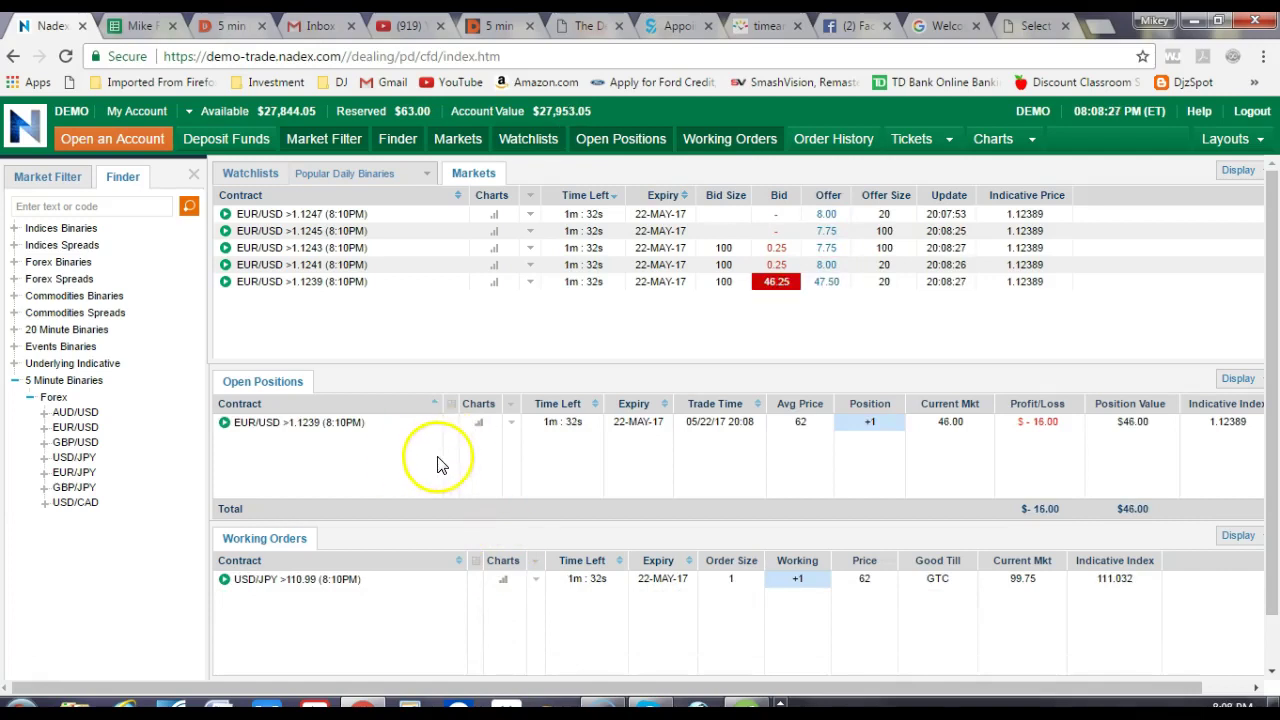
Cancel the unfilled USD/JPY >110.99 working order, retrying after the market-not-reachable warning.
left_click(272, 581)
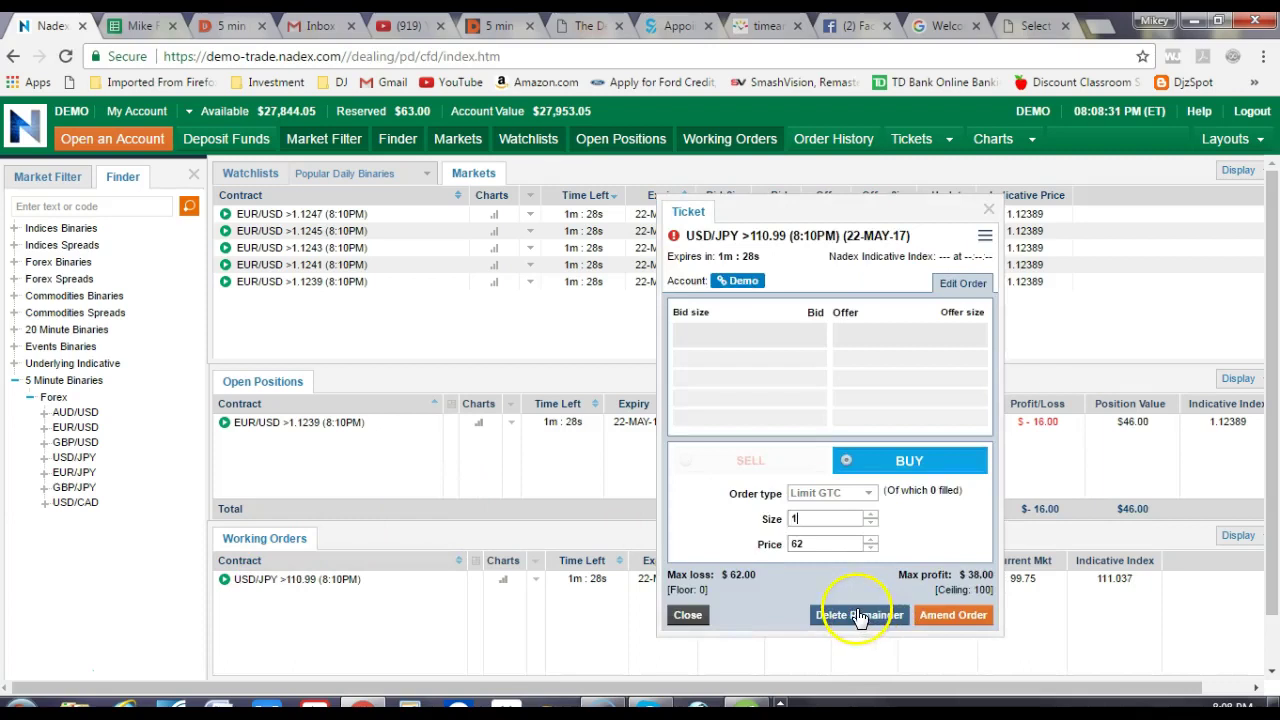
left_click(858, 614)
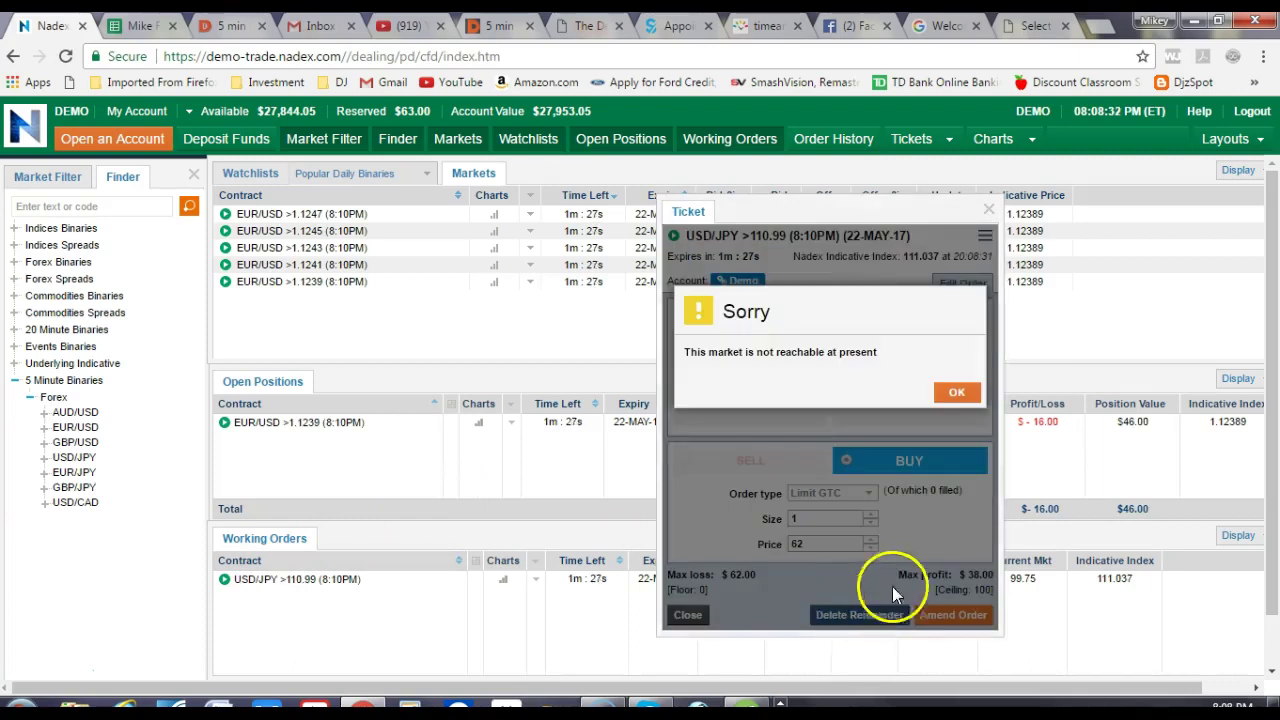
left_click(958, 396)
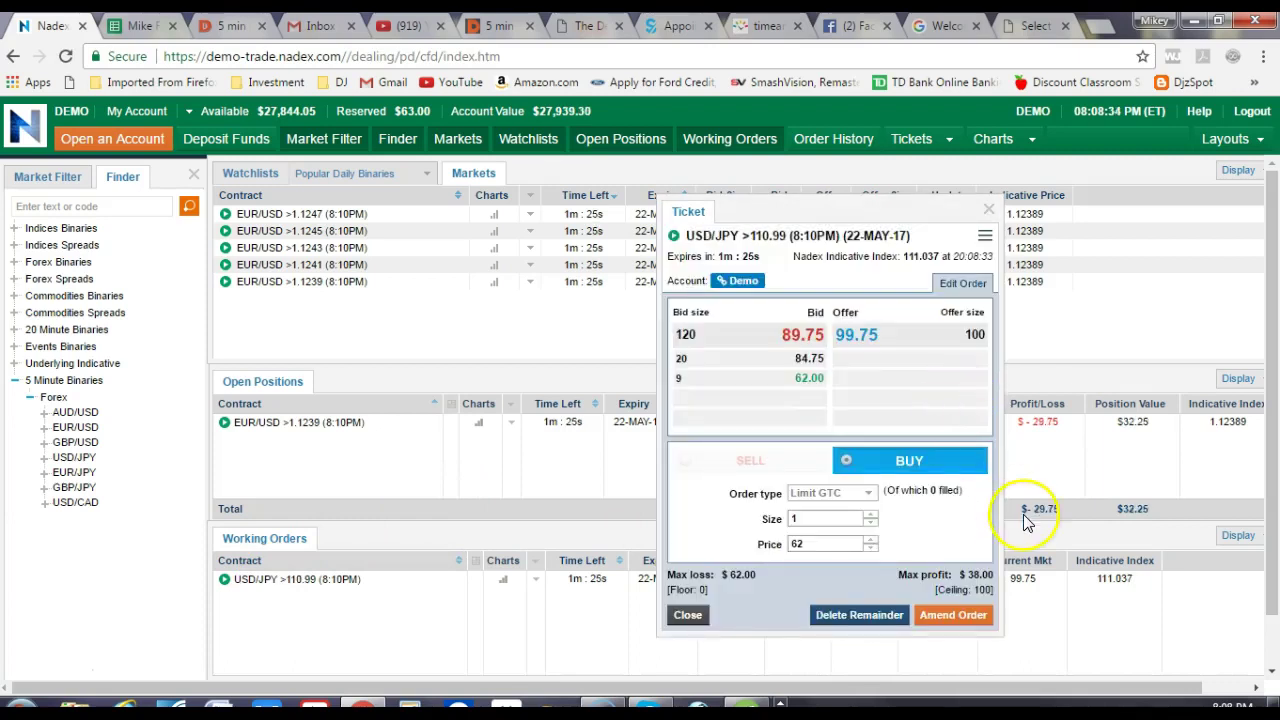
left_click(862, 614)
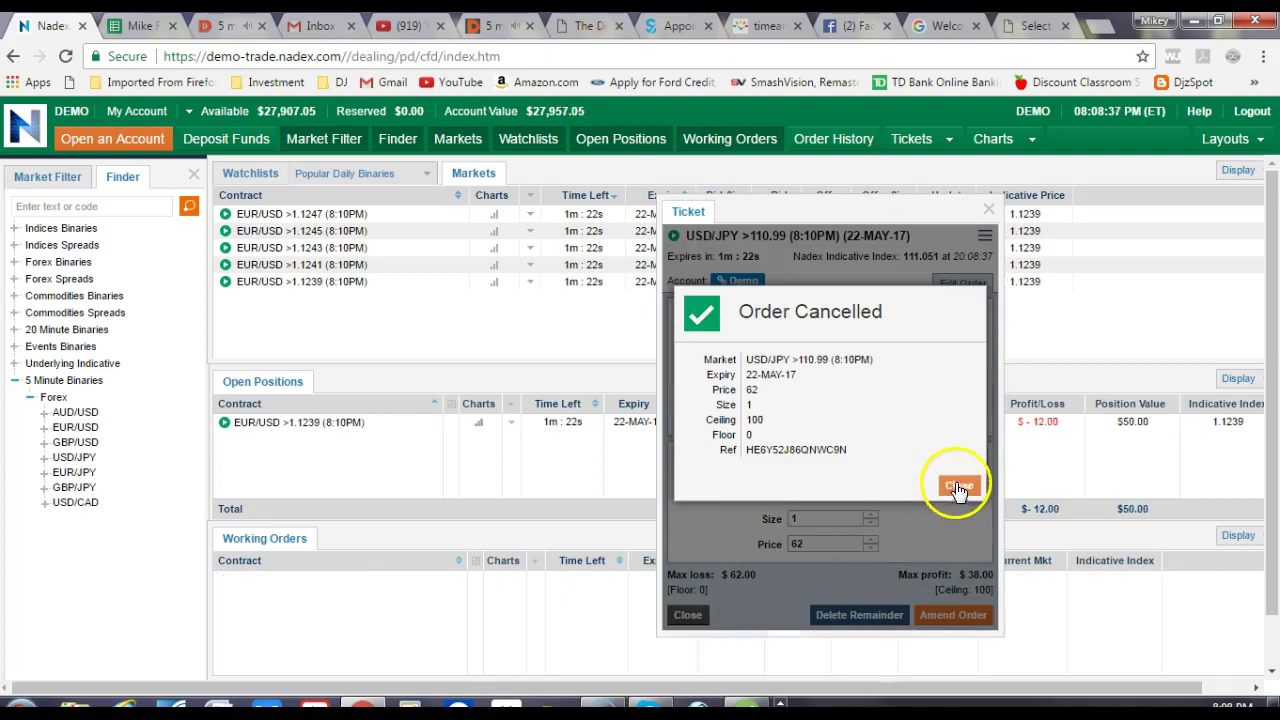
left_click(958, 487)
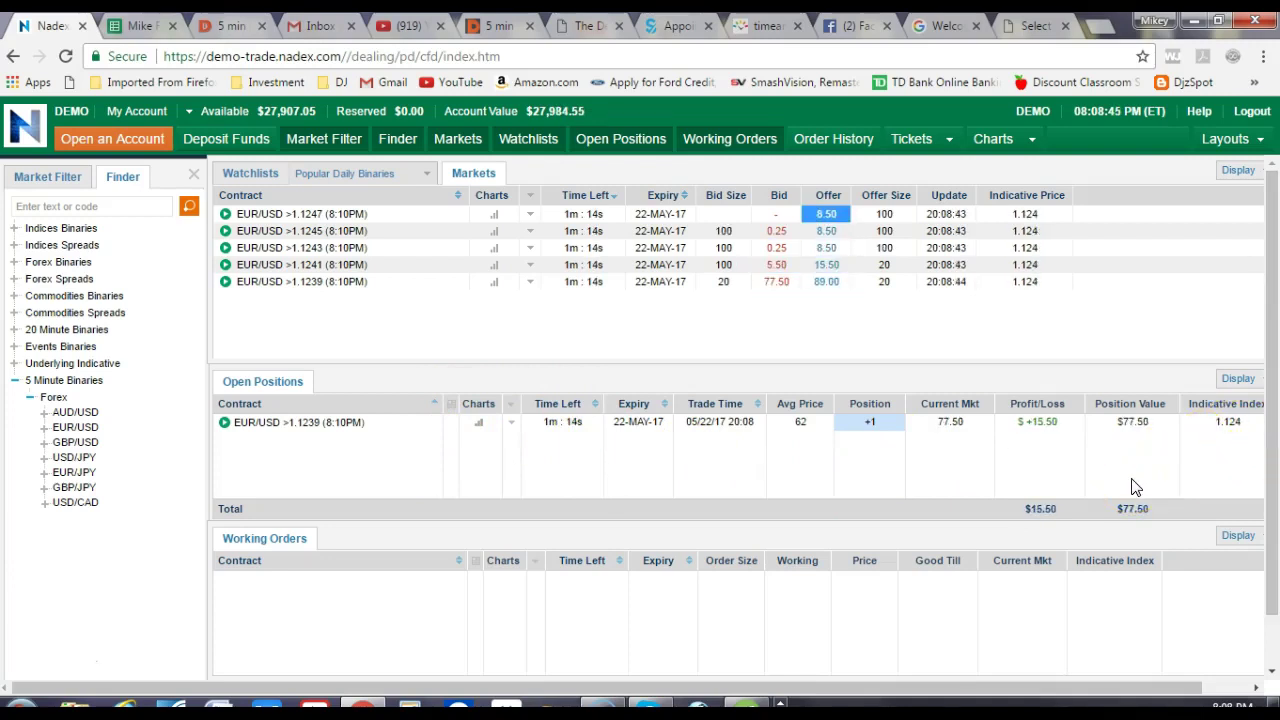
Capture a screen region of the open EUR/USD position with Free Screen Recorder.
left_click(866, 498)
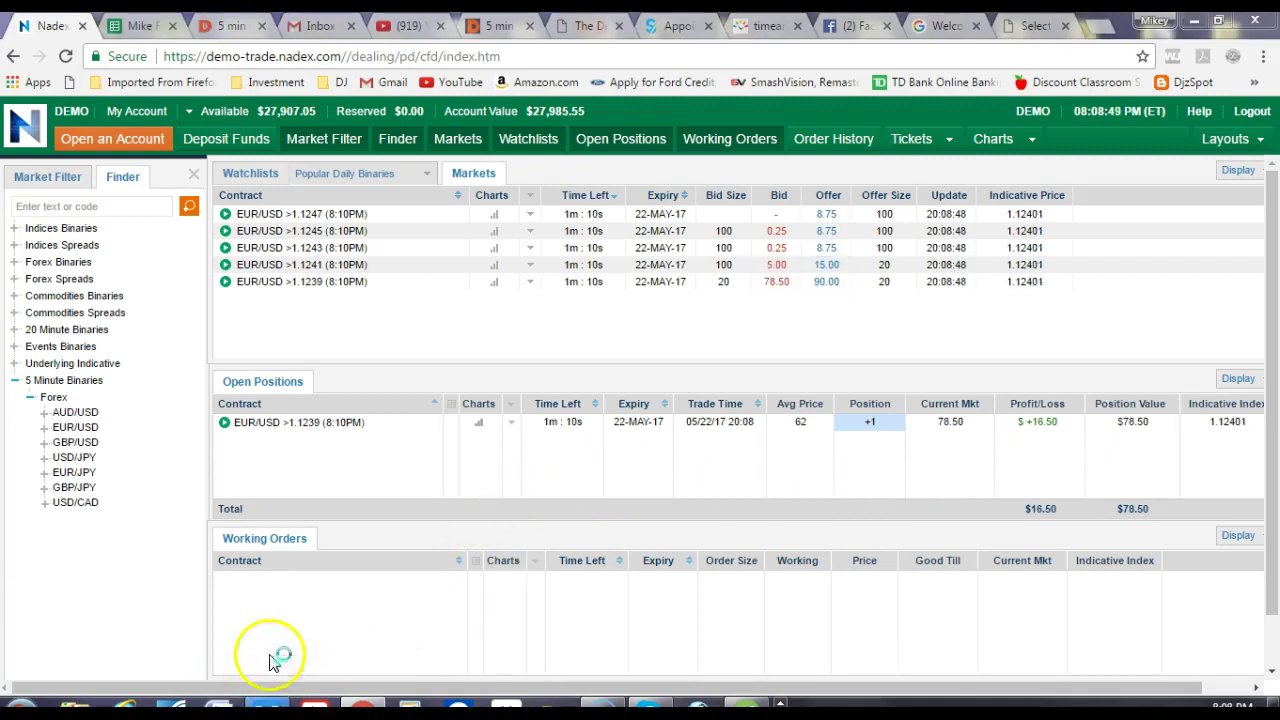
left_click(82, 622)
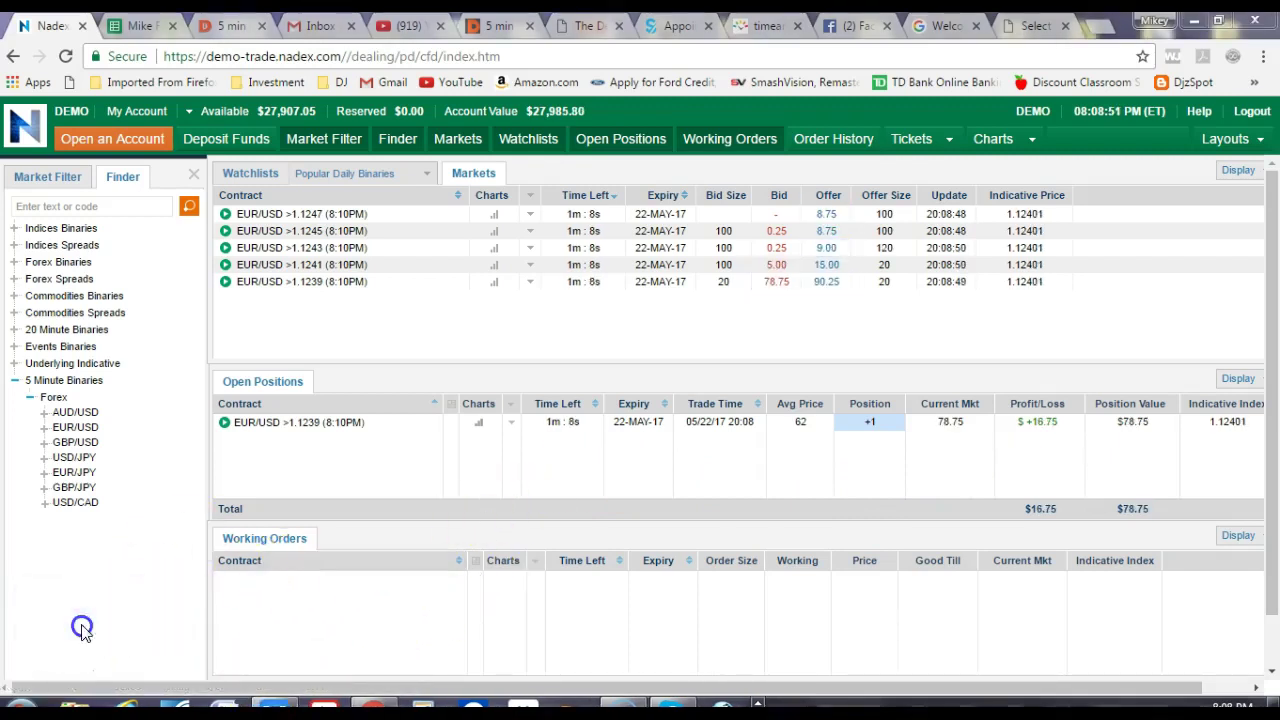
mouse_move(212, 371)
left_mouse_down()
mouse_move(443, 534)
mouse_move(741, 543)
mouse_move(1263, 517)
left_mouse_up()
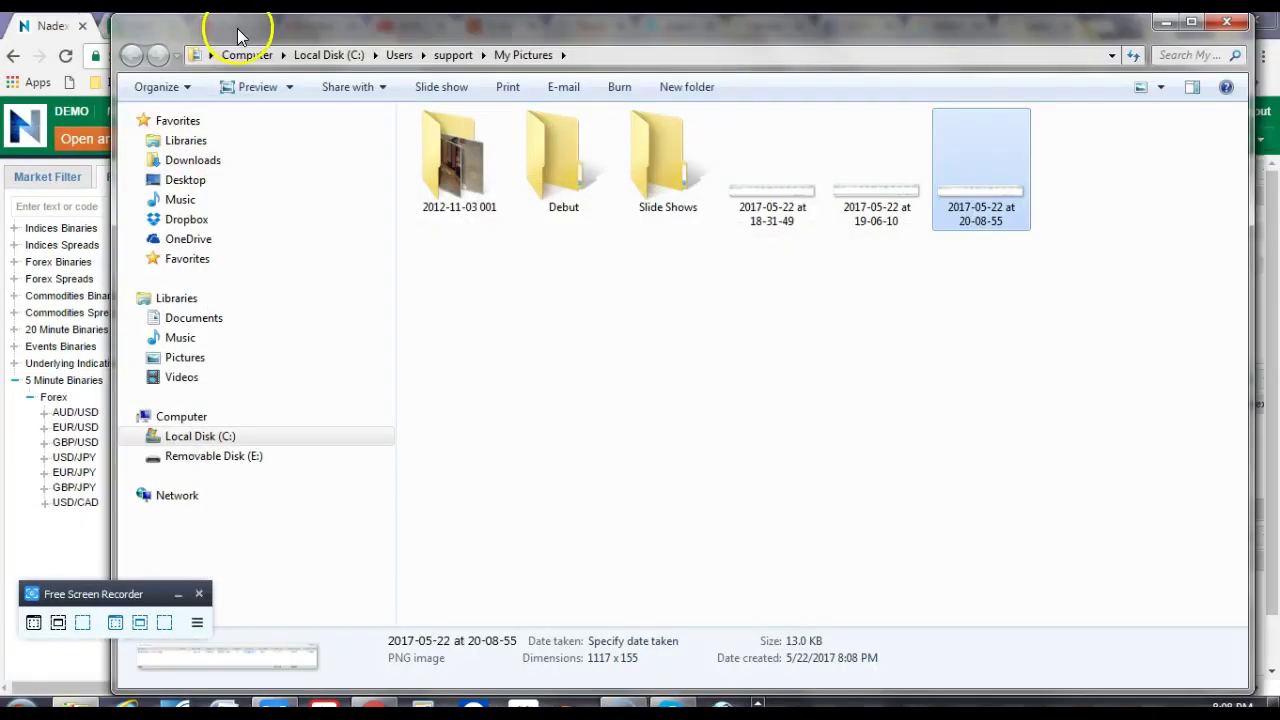
Close the My Pictures folder once the PNG capture has been saved.
left_click(1226, 21)
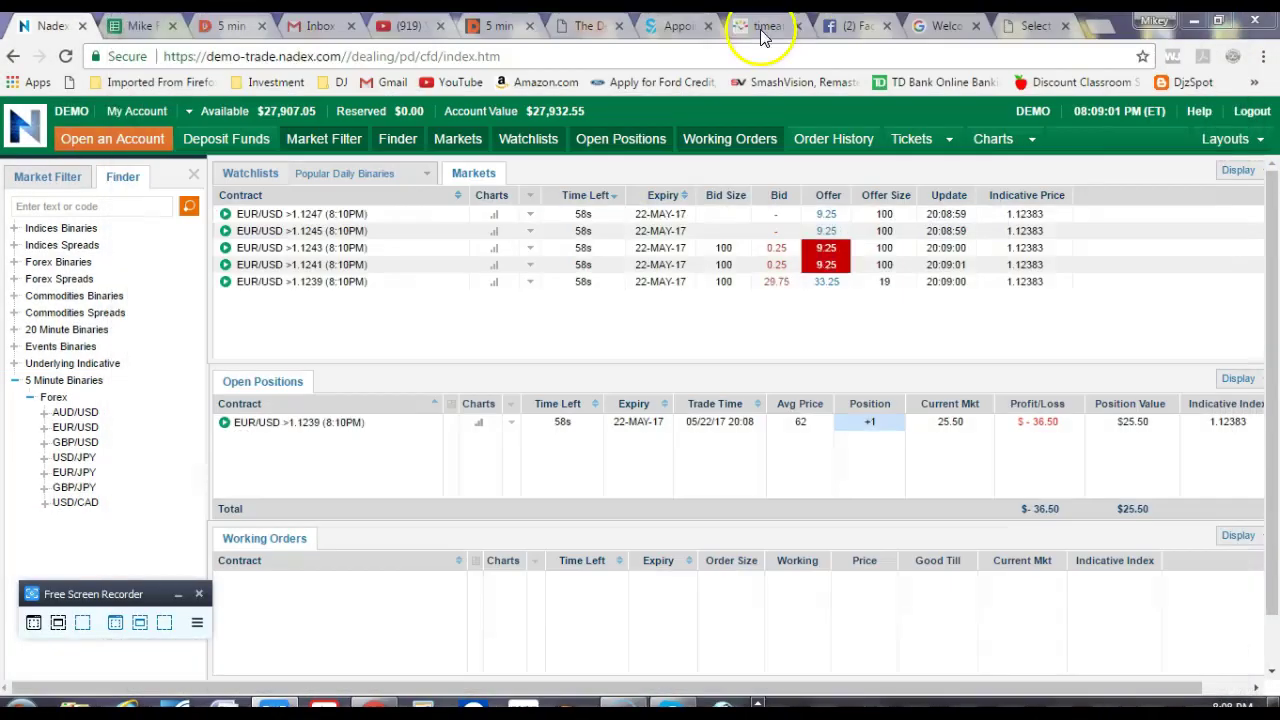
Upload the newest 2017-05-22 screenshot of the EUR/USD position to the DexIndicators chat.
left_click(230, 25)
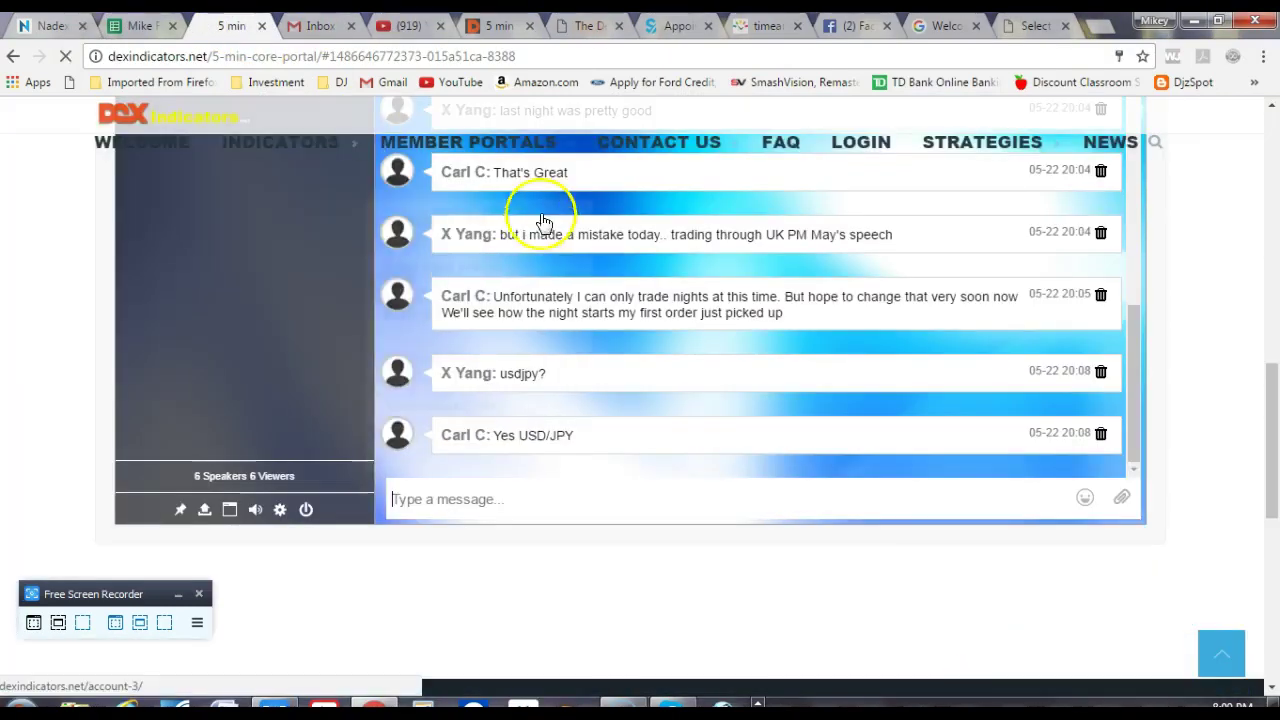
left_click(1124, 497)
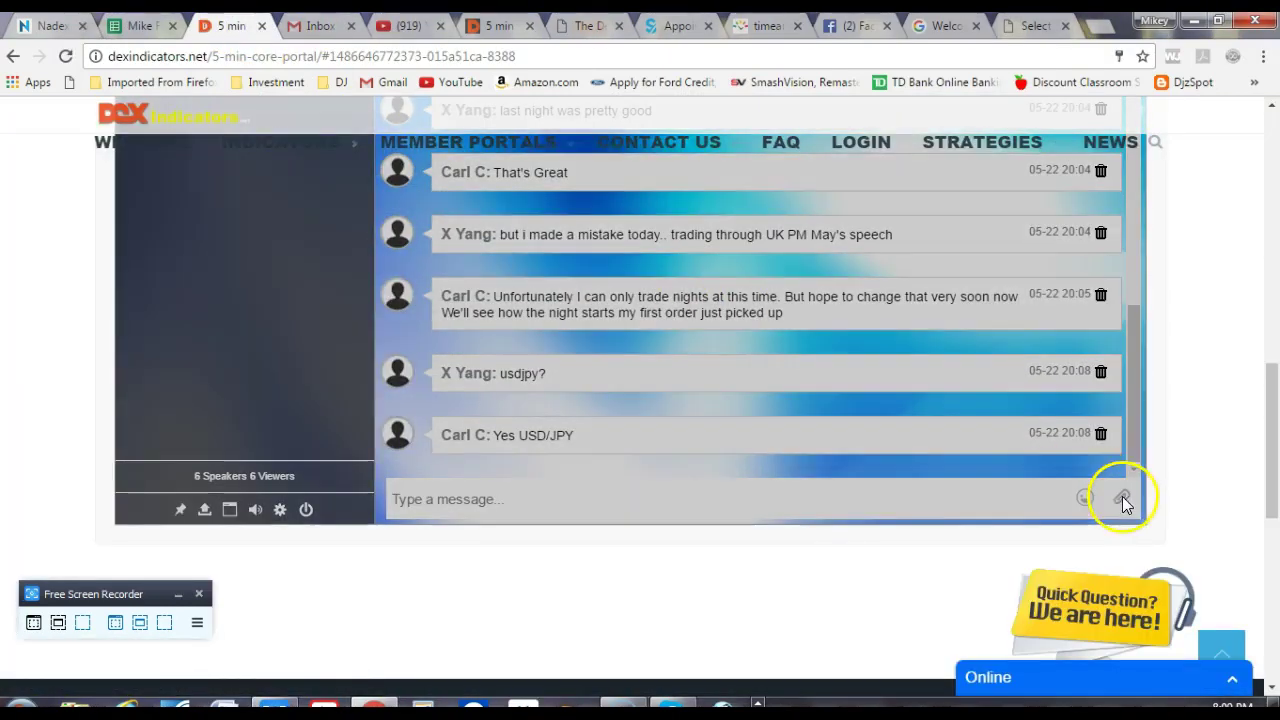
left_click_drag(1260, 480, 1267, 415)
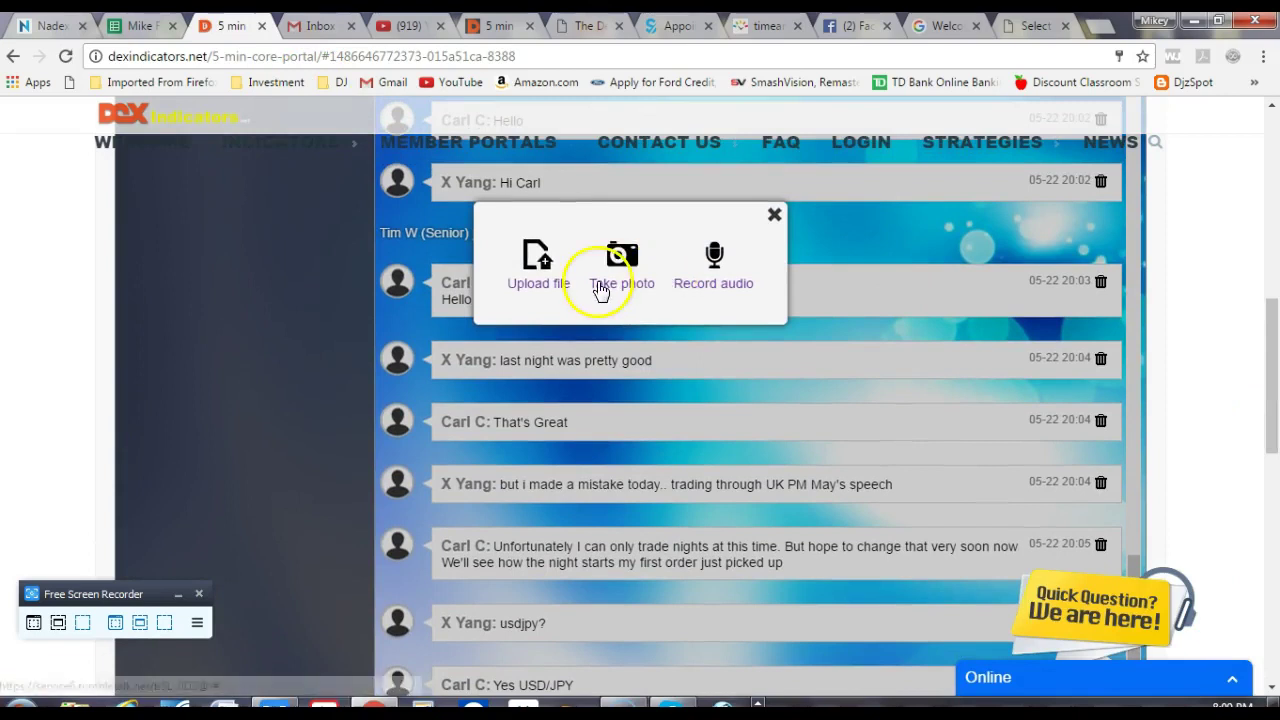
left_click(540, 270)
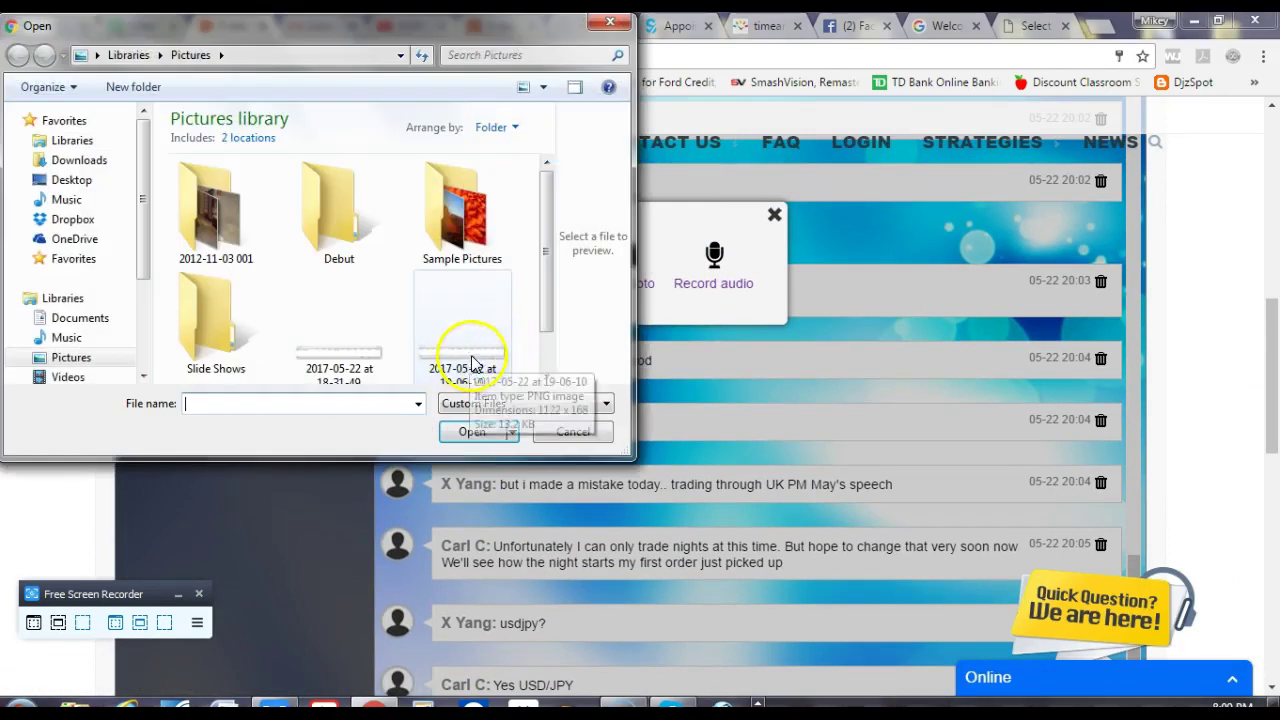
left_click_drag(548, 286, 546, 368)
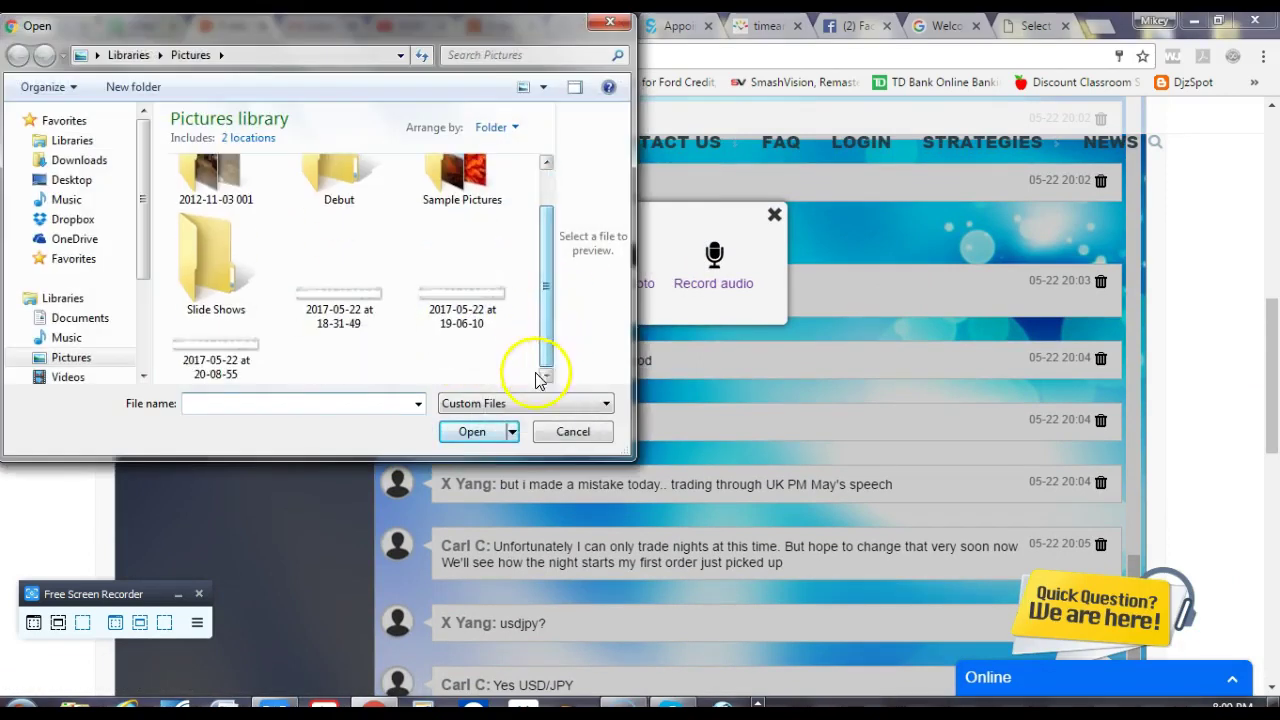
left_click(229, 370)
left_click(469, 434)
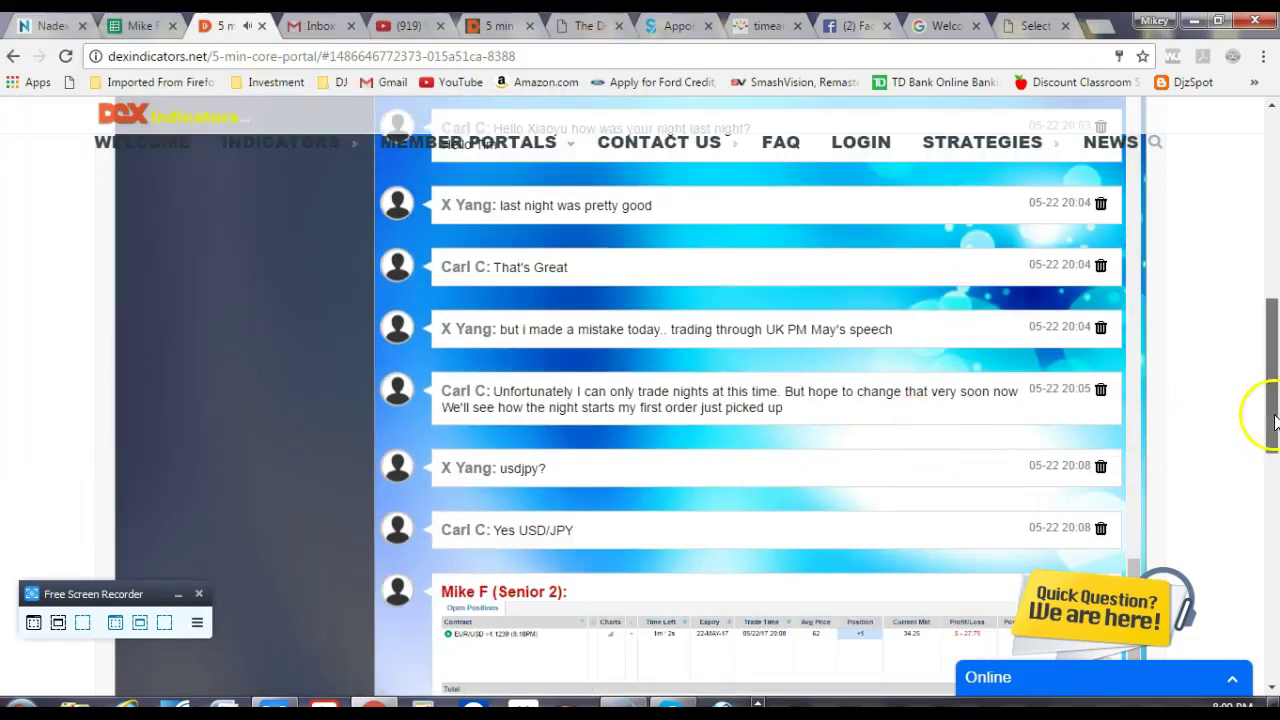
left_click_drag(1275, 420, 1271, 471)
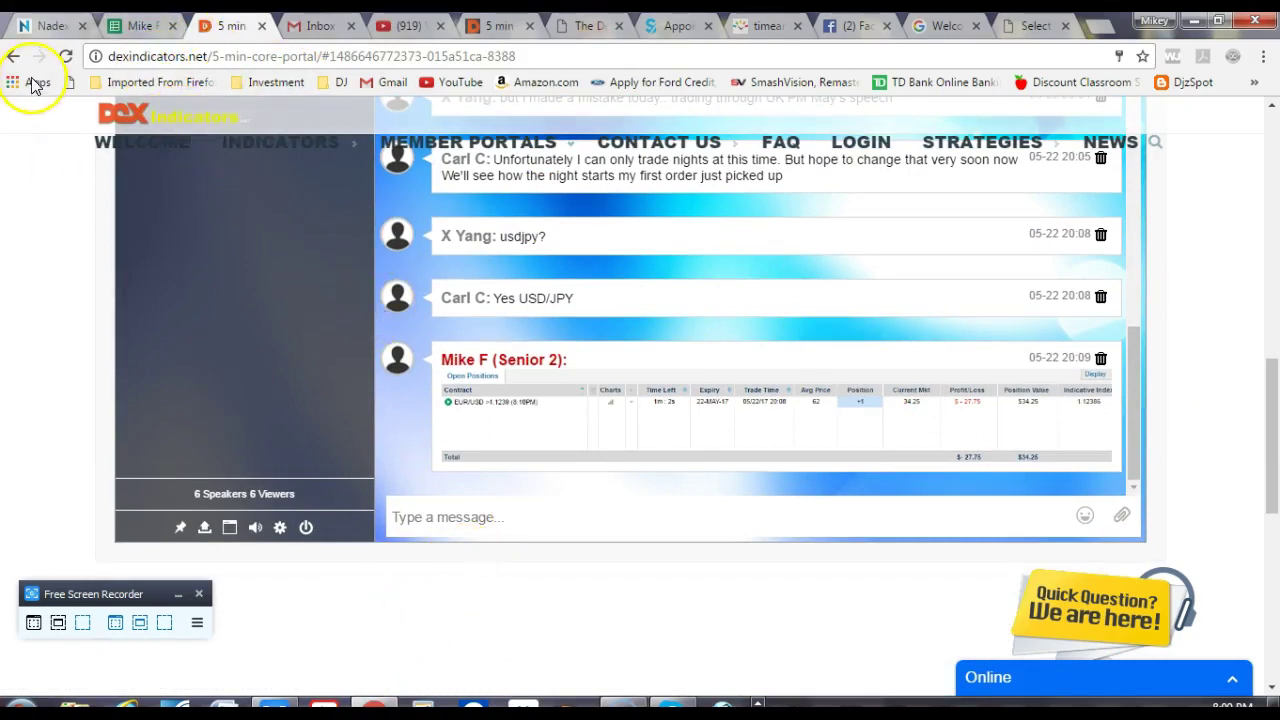
Return to Nadex and wait for the EUR/USD >1.1239 binary to expire at 1.124.
left_click(44, 26)
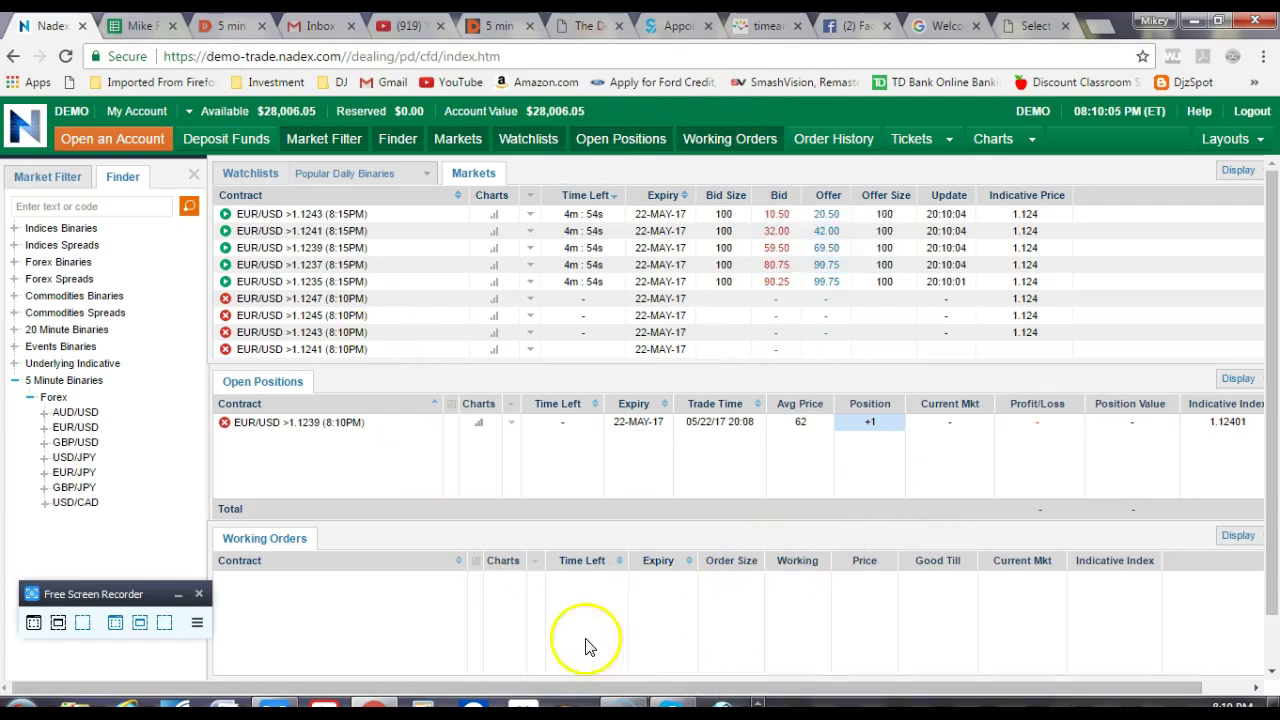
Show the last 6 hours of account transaction history and page to the final page.
left_click(132, 114)
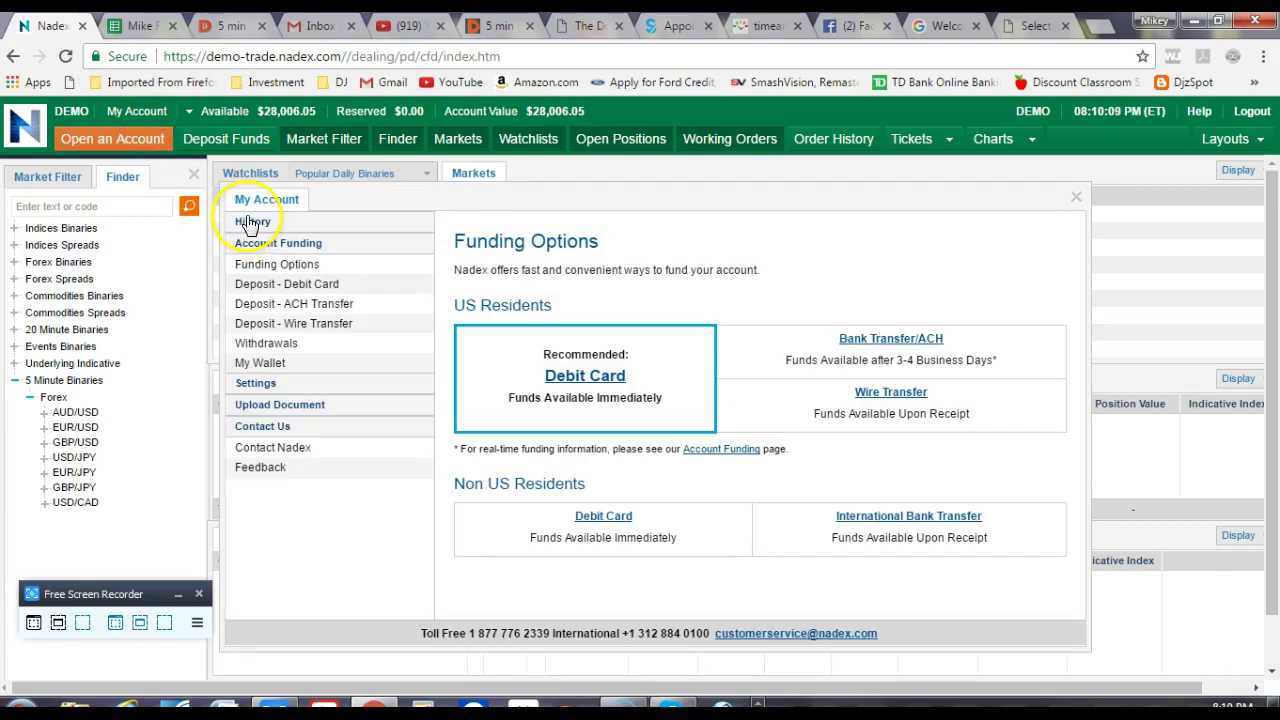
left_click(251, 223)
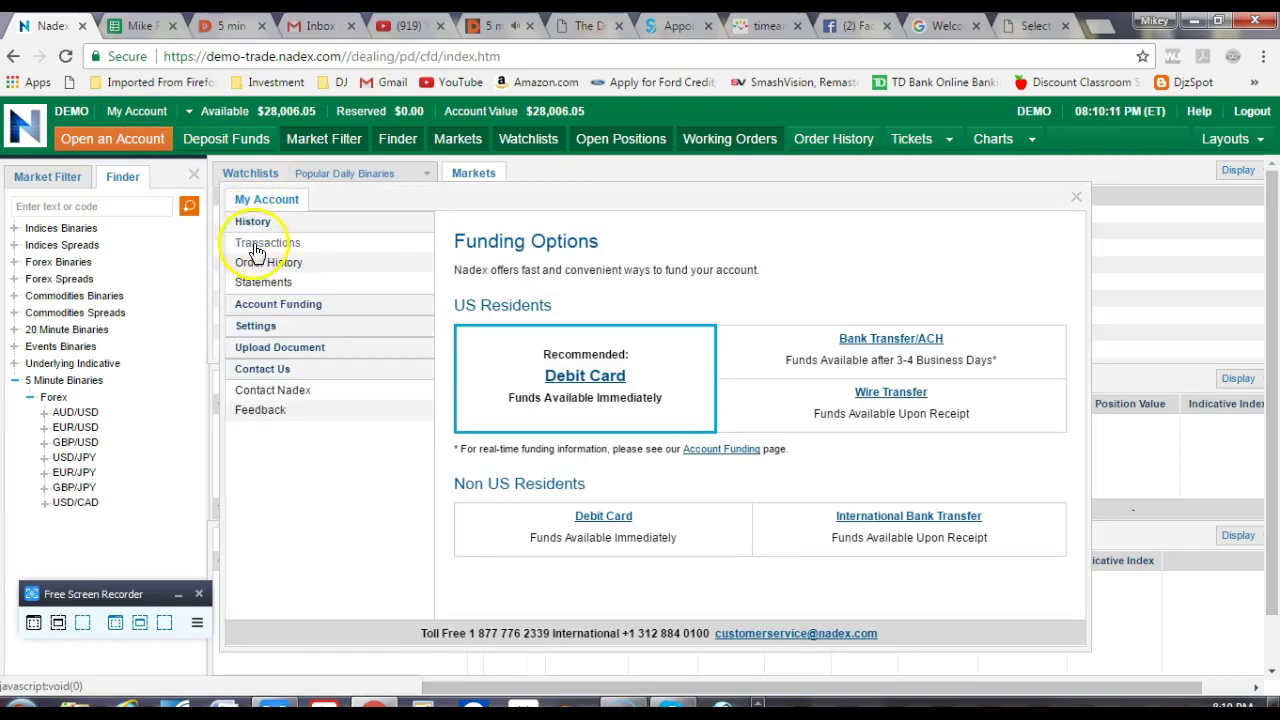
left_click(262, 243)
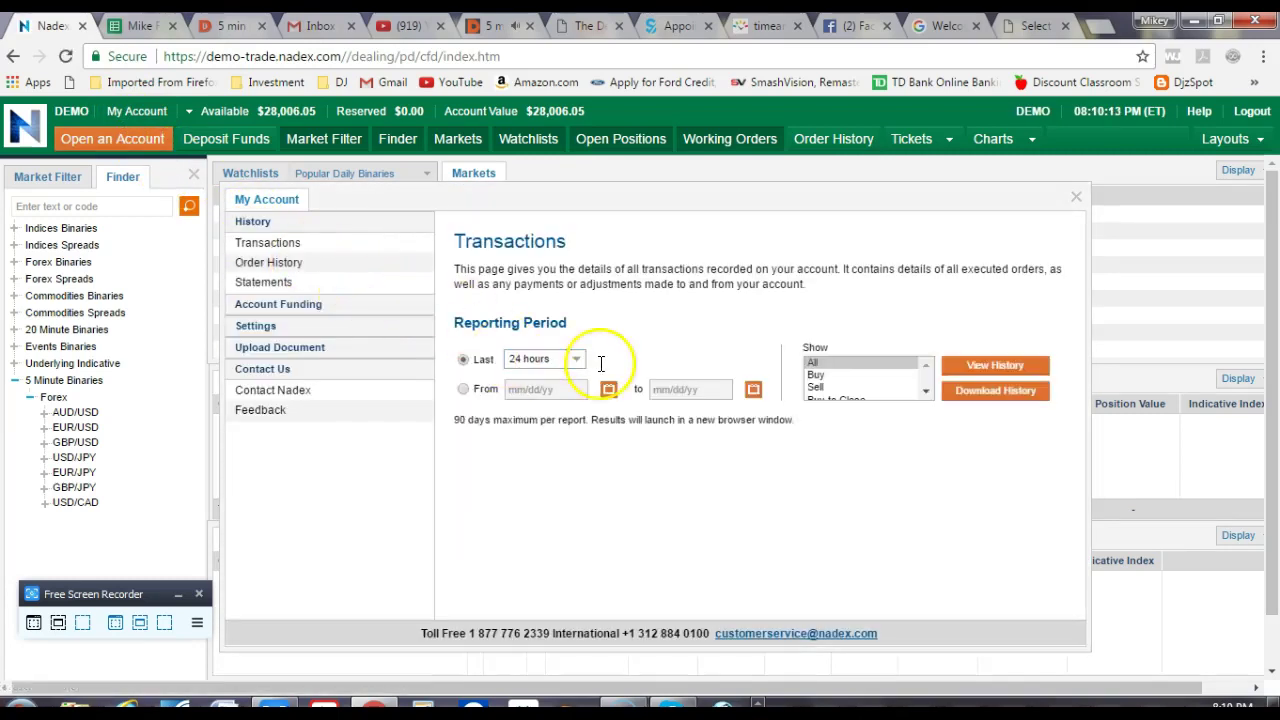
left_click(581, 367)
left_click(560, 374)
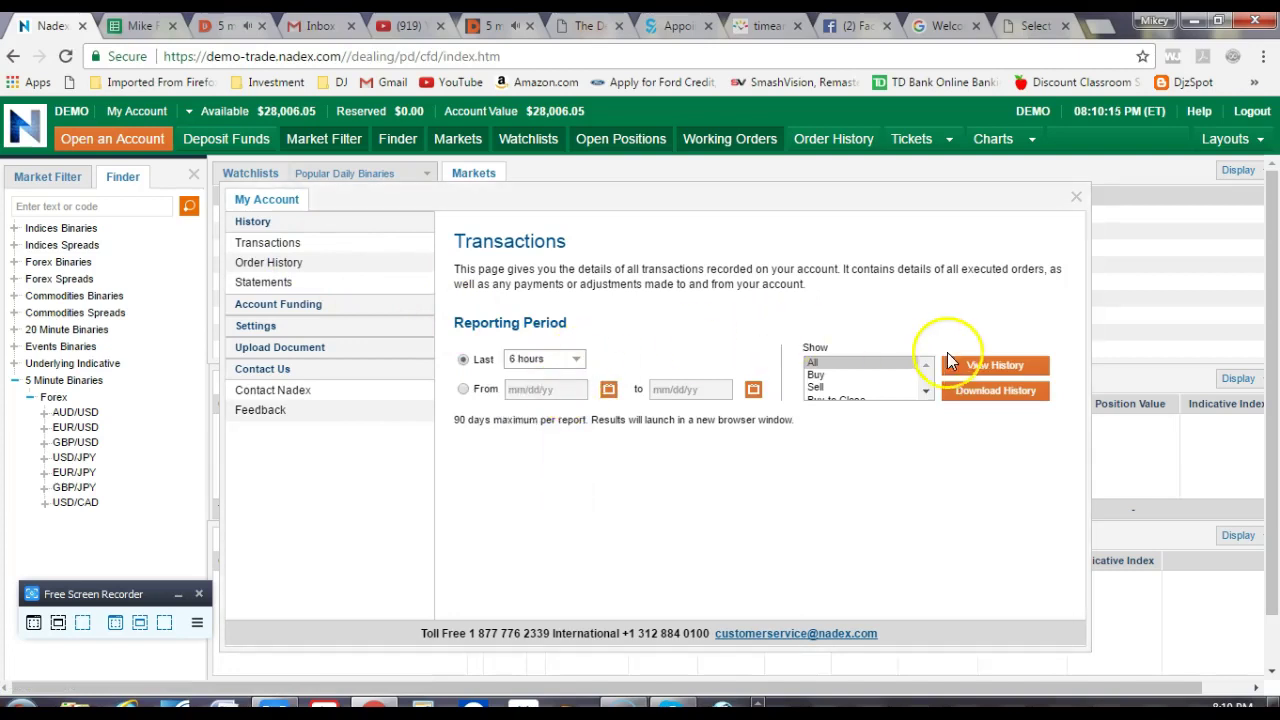
left_click(969, 366)
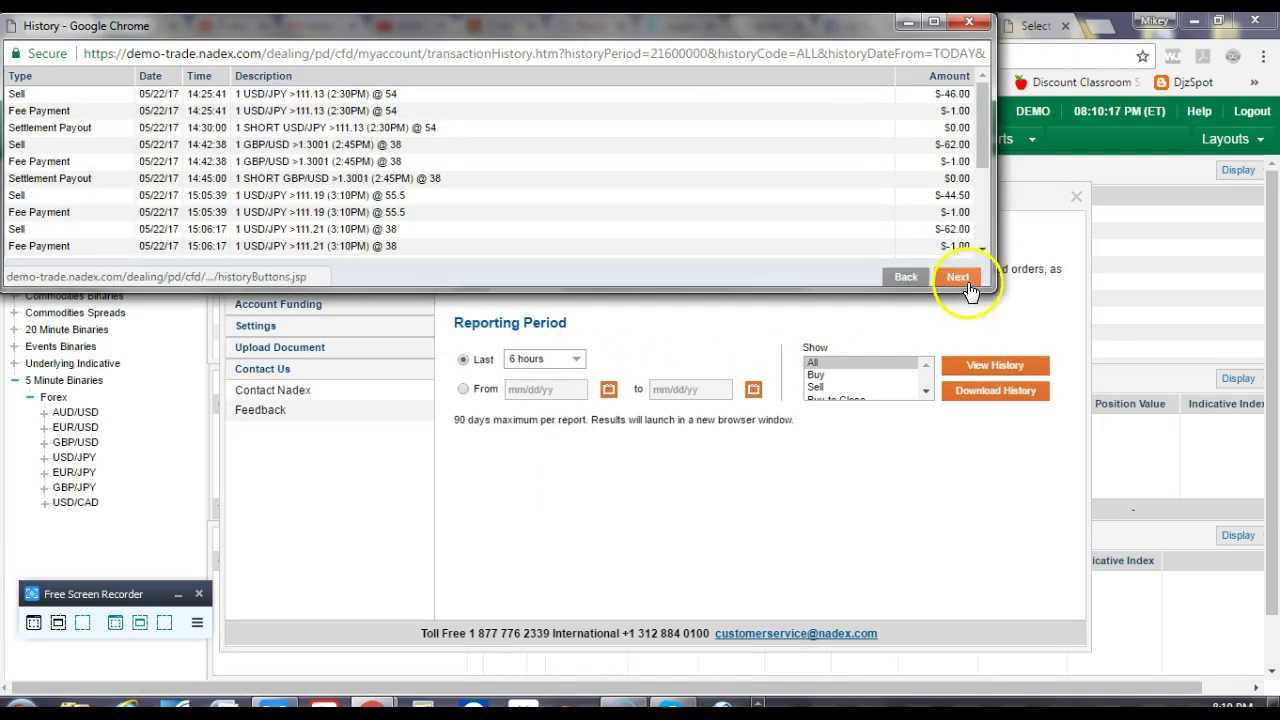
left_click(962, 276)
left_click(960, 276)
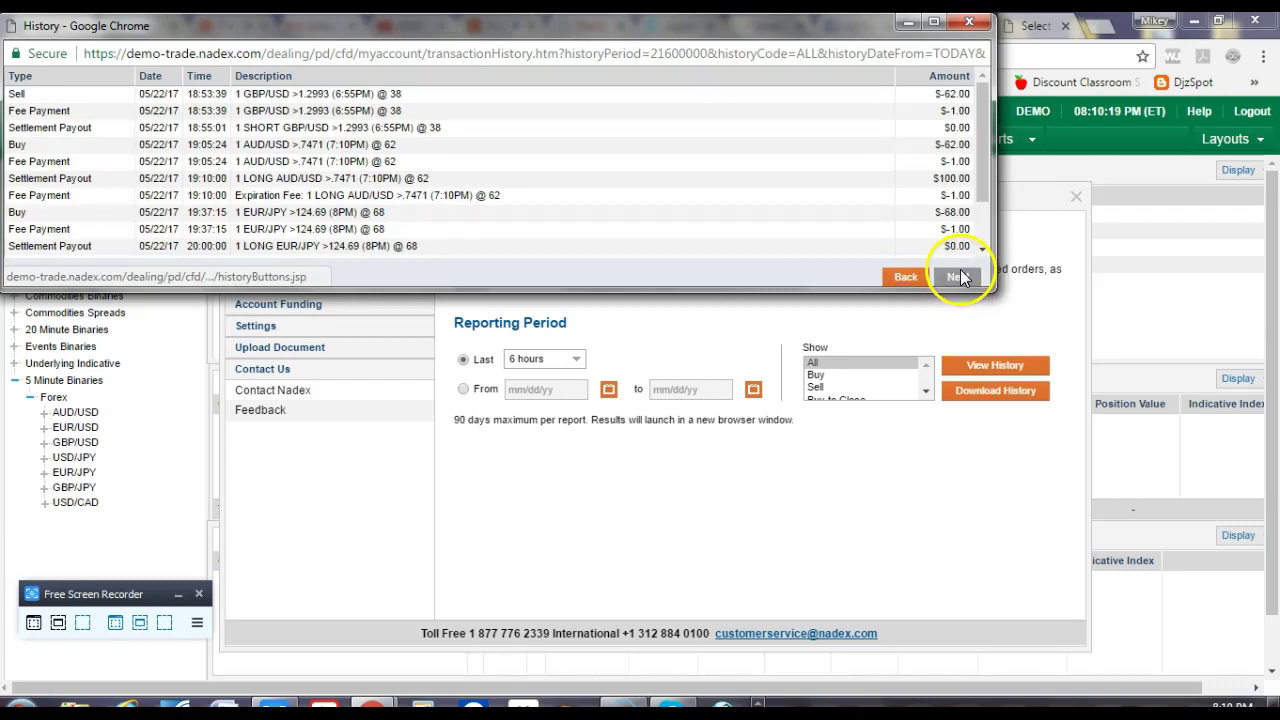
Copy the four 20:08–20:10 EUR/USD transaction rows and close the history window.
scroll(968, 210, "down", 2)
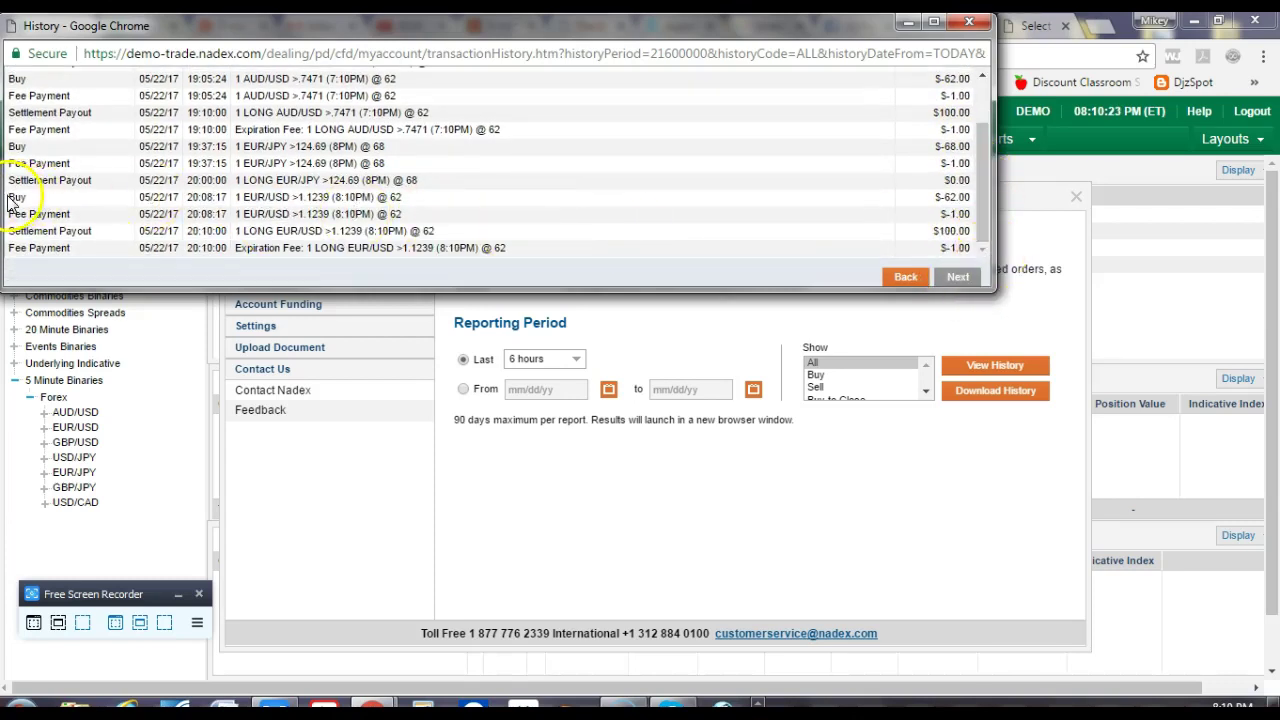
mouse_move(10, 200)
left_mouse_down()
mouse_move(831, 263)
mouse_move(925, 249)
left_mouse_up()
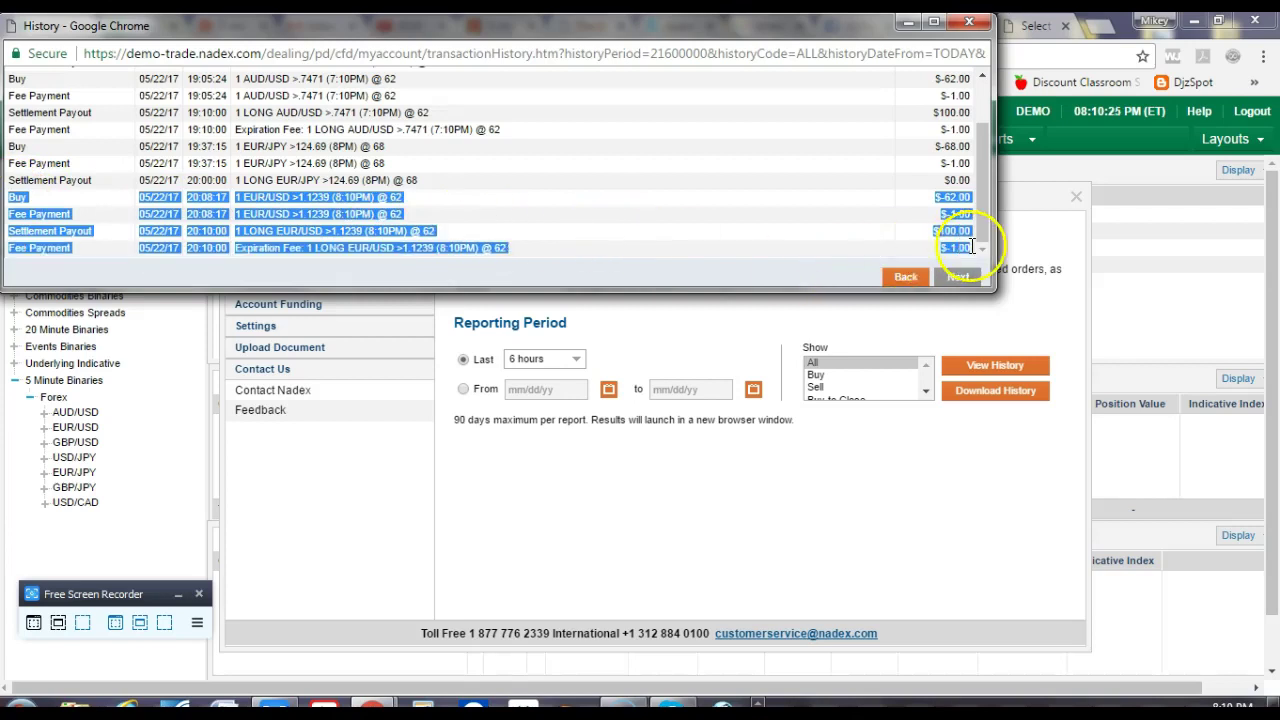
right_click(958, 252)
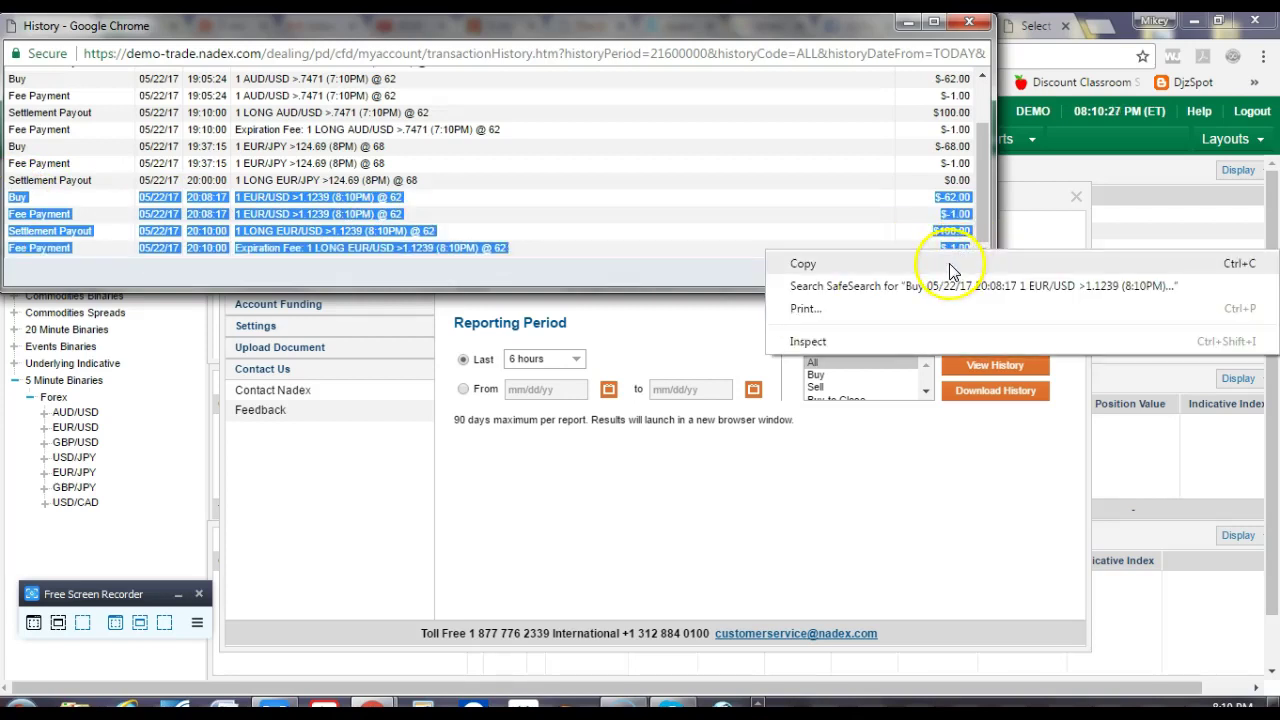
left_click(951, 268)
left_click(960, 23)
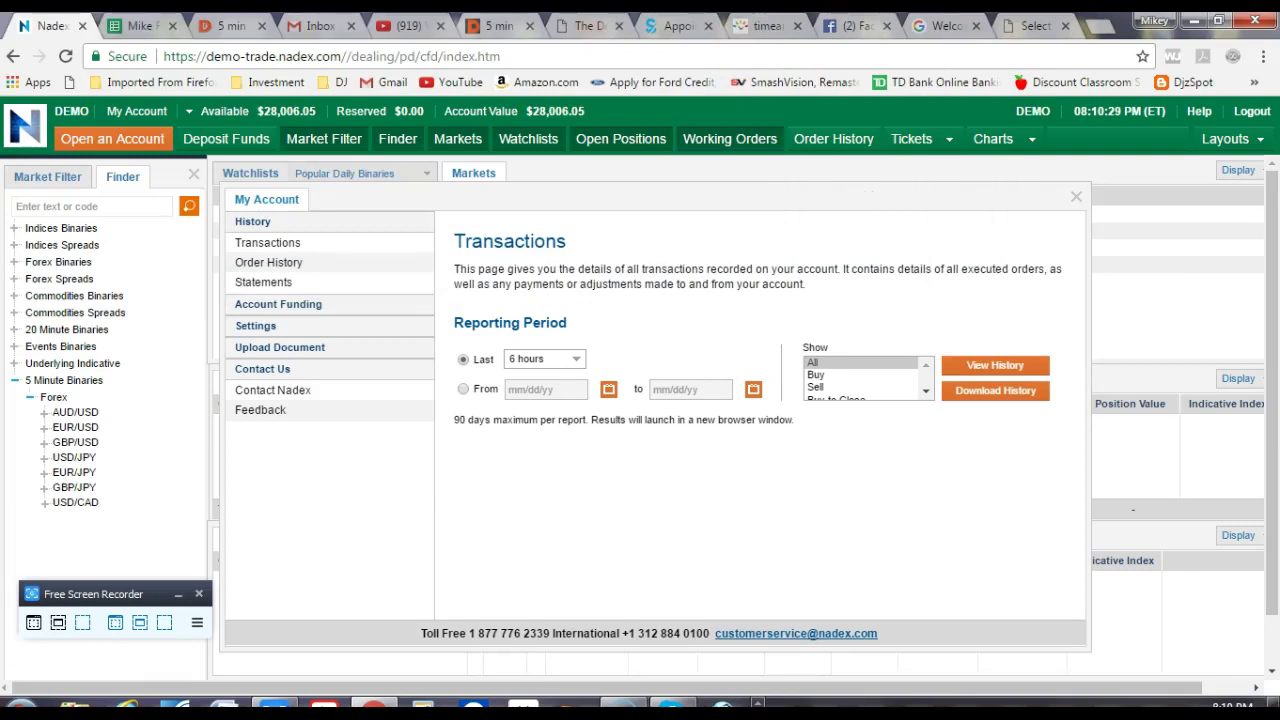
In the trading log spreadsheet, paste the four EUR/USD transaction rows starting at A976.
left_click(143, 26)
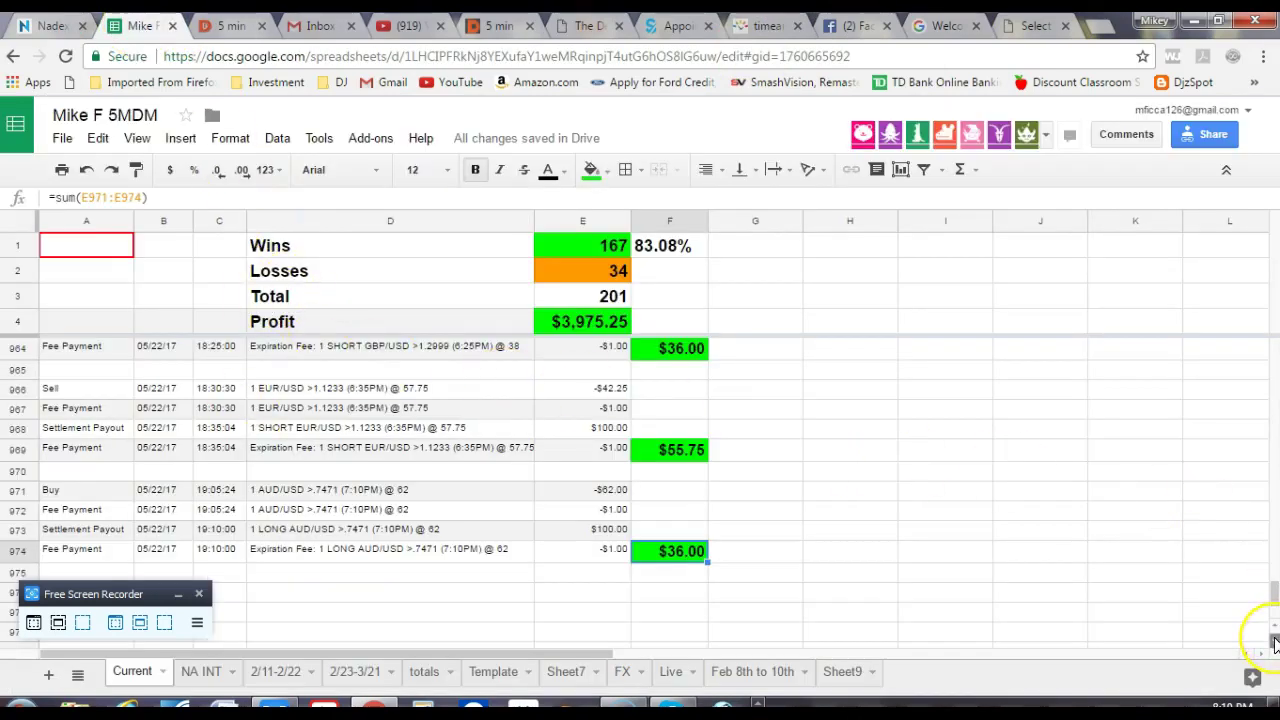
scroll(1274, 643, "down", 3)
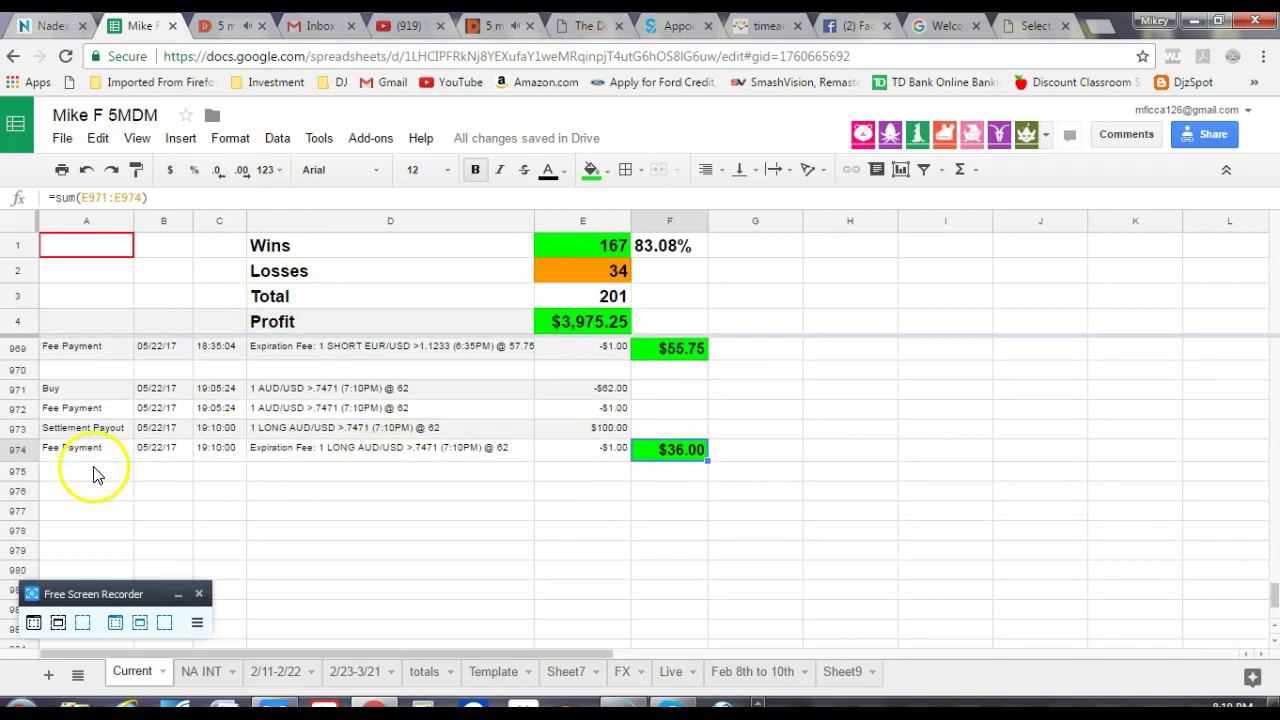
right_click(72, 492)
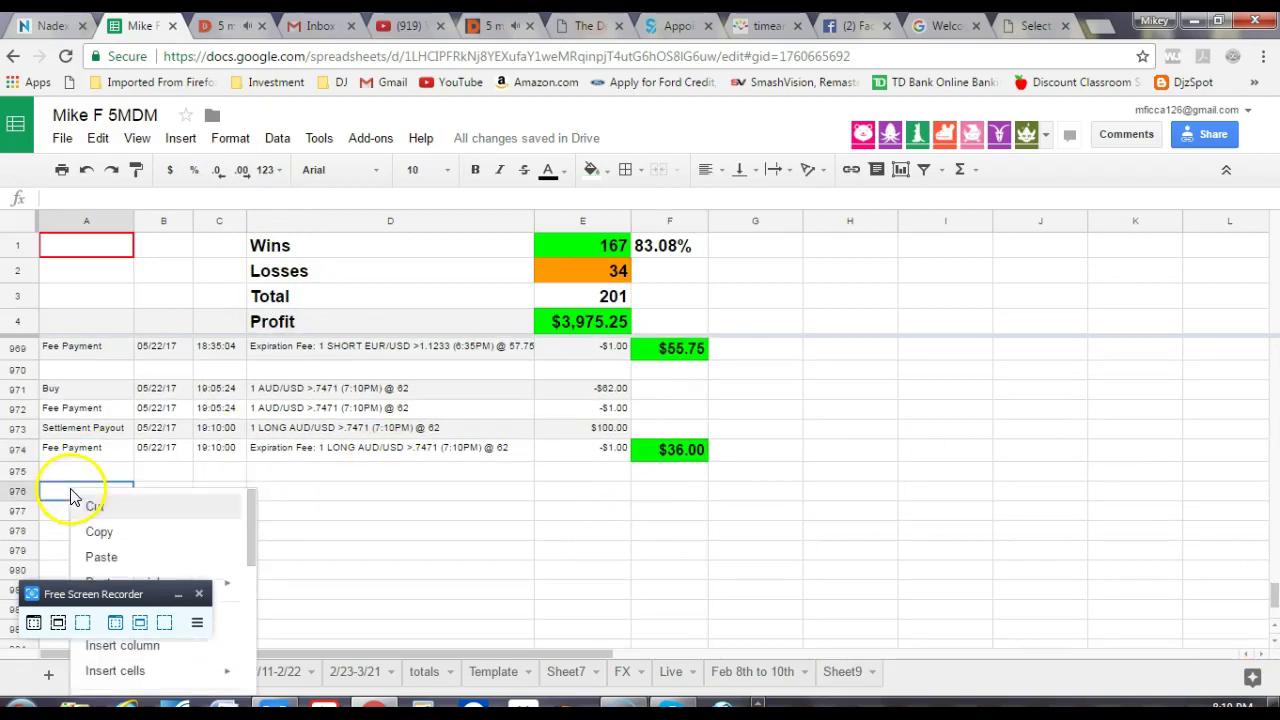
left_click(101, 558)
Copy the sum formula from F974 into F979, totalling the new trade to $36.00.
left_click(672, 456)
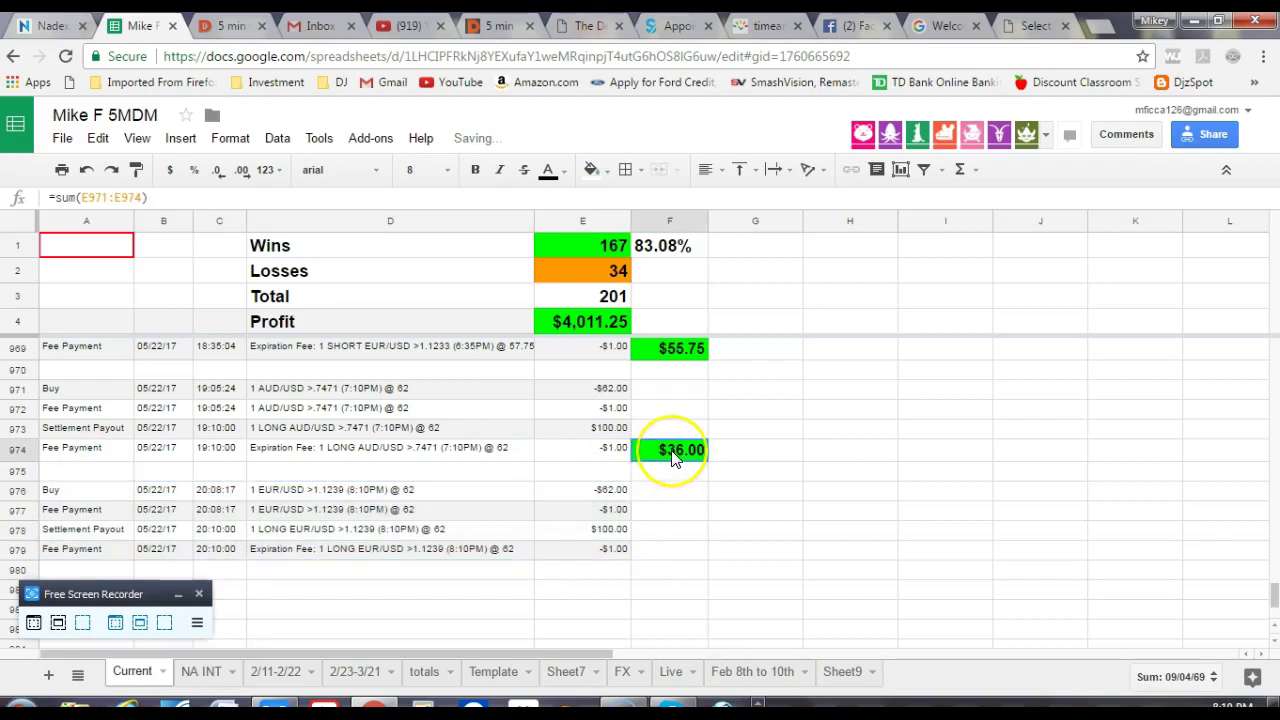
right_click(672, 456)
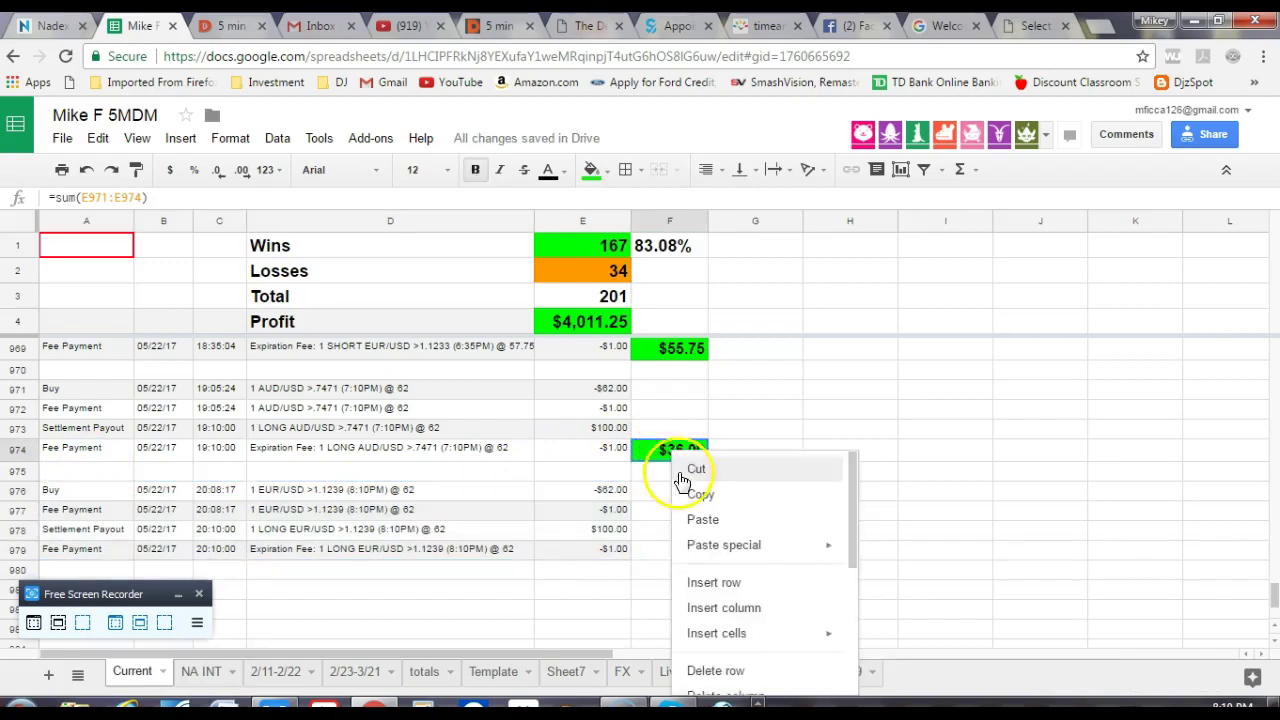
left_click(695, 493)
left_click(669, 552)
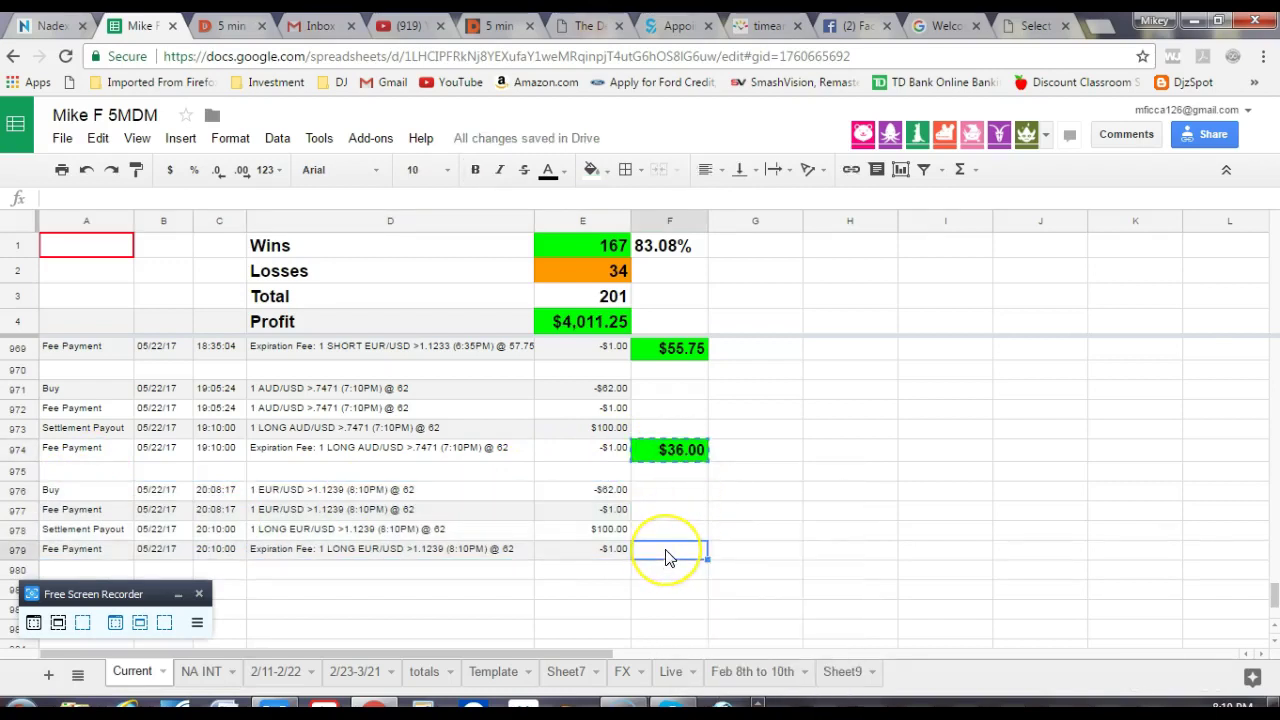
right_click(669, 557)
left_click(697, 618)
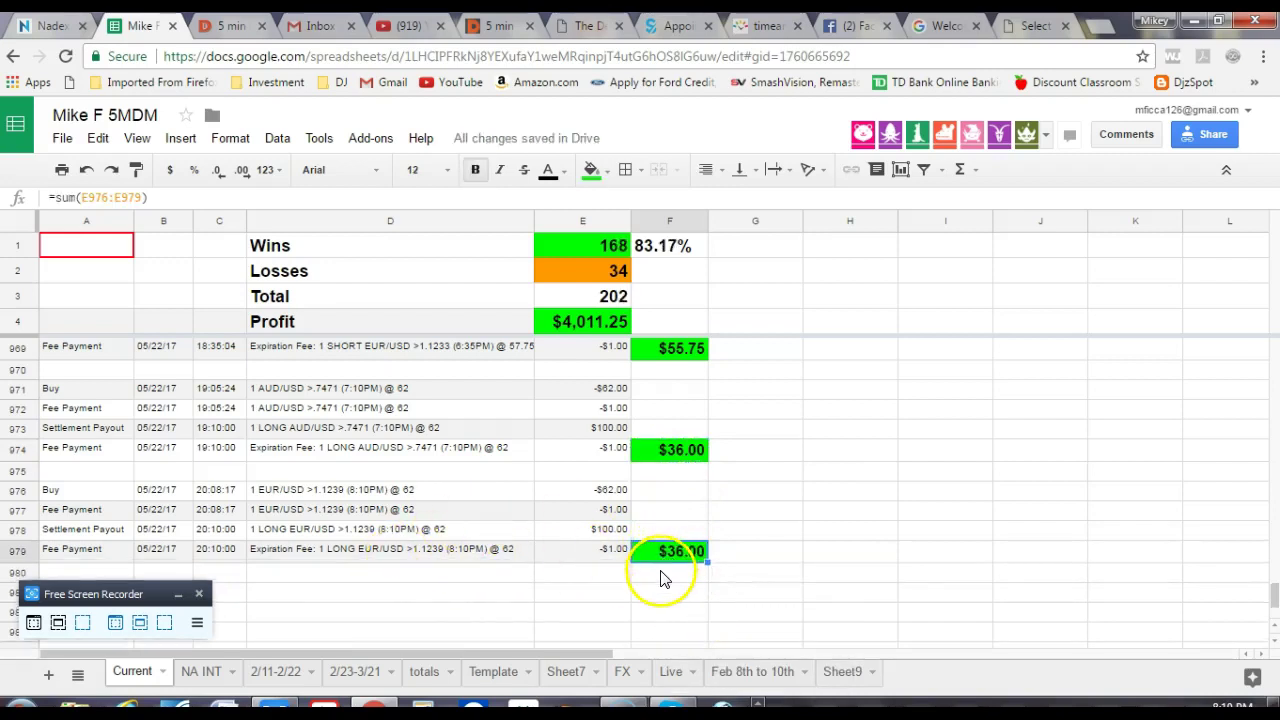
key("Up")
key("Up")
key("Up")
key("Up")
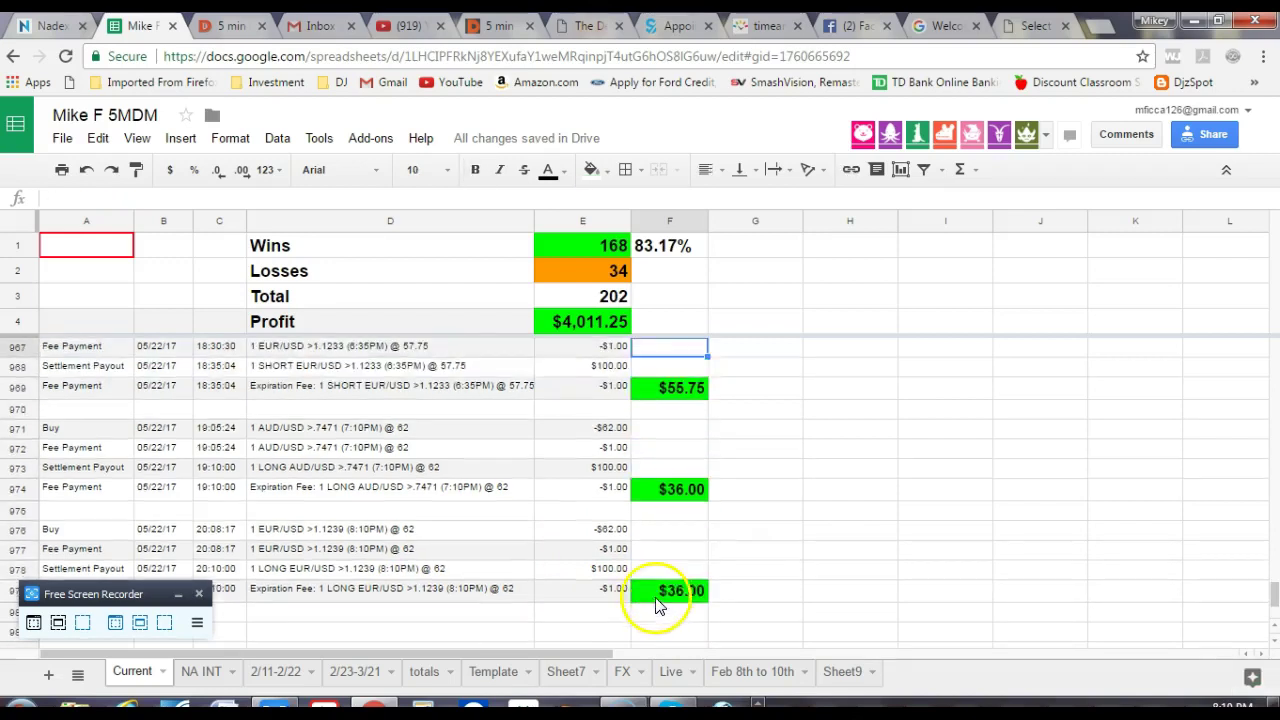
key("Up")
key("Up")
key("Up")
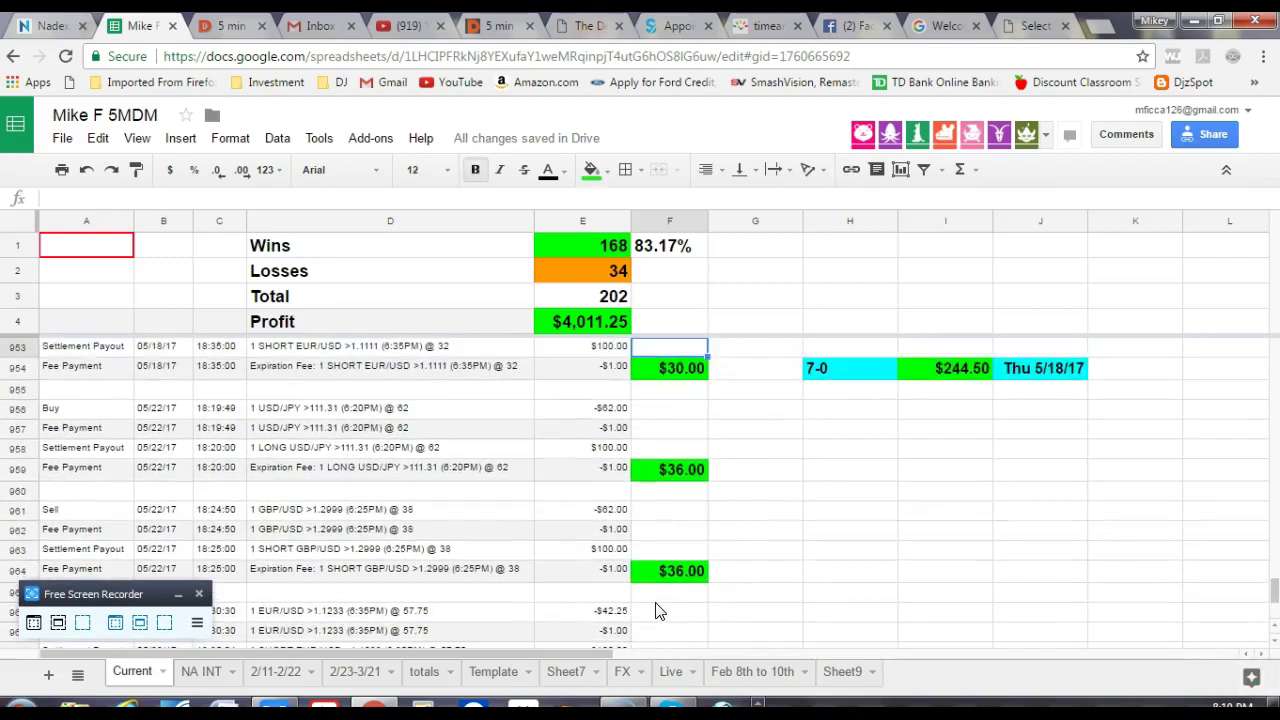
left_click(655, 610)
key("Down")
key("Down")
key("Down")
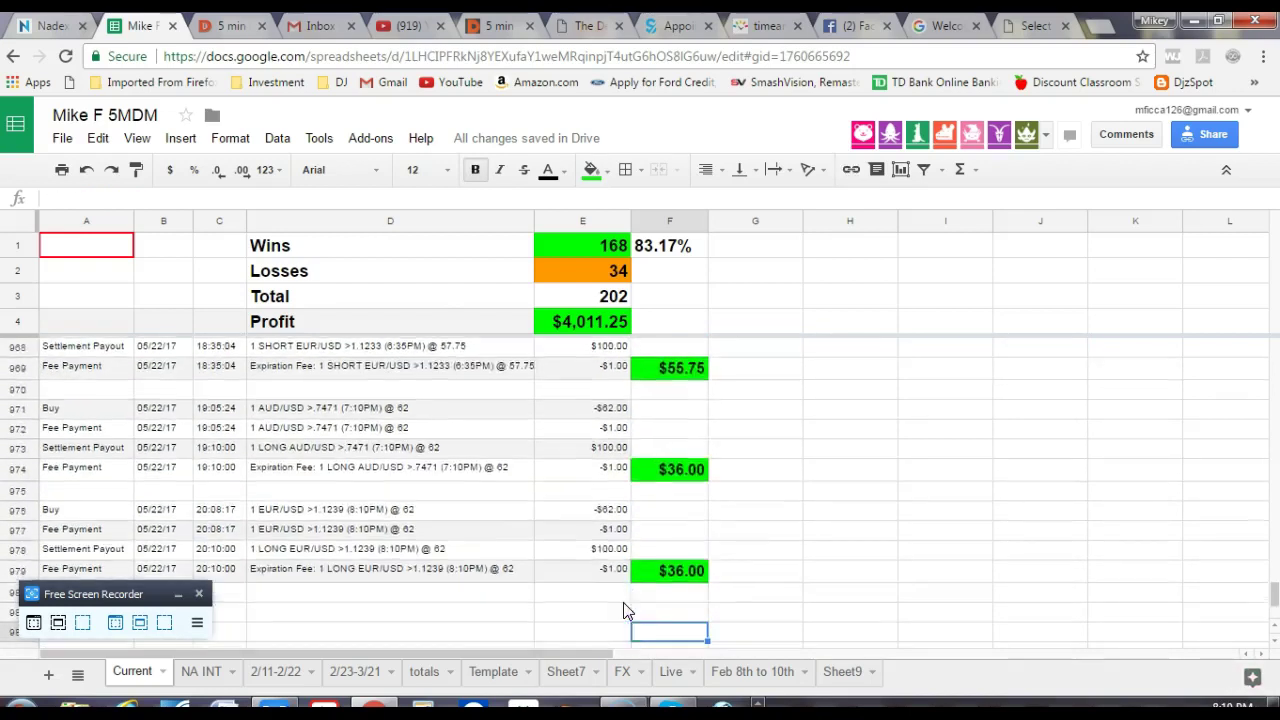
key("Up")
key("Up")
key("Up")
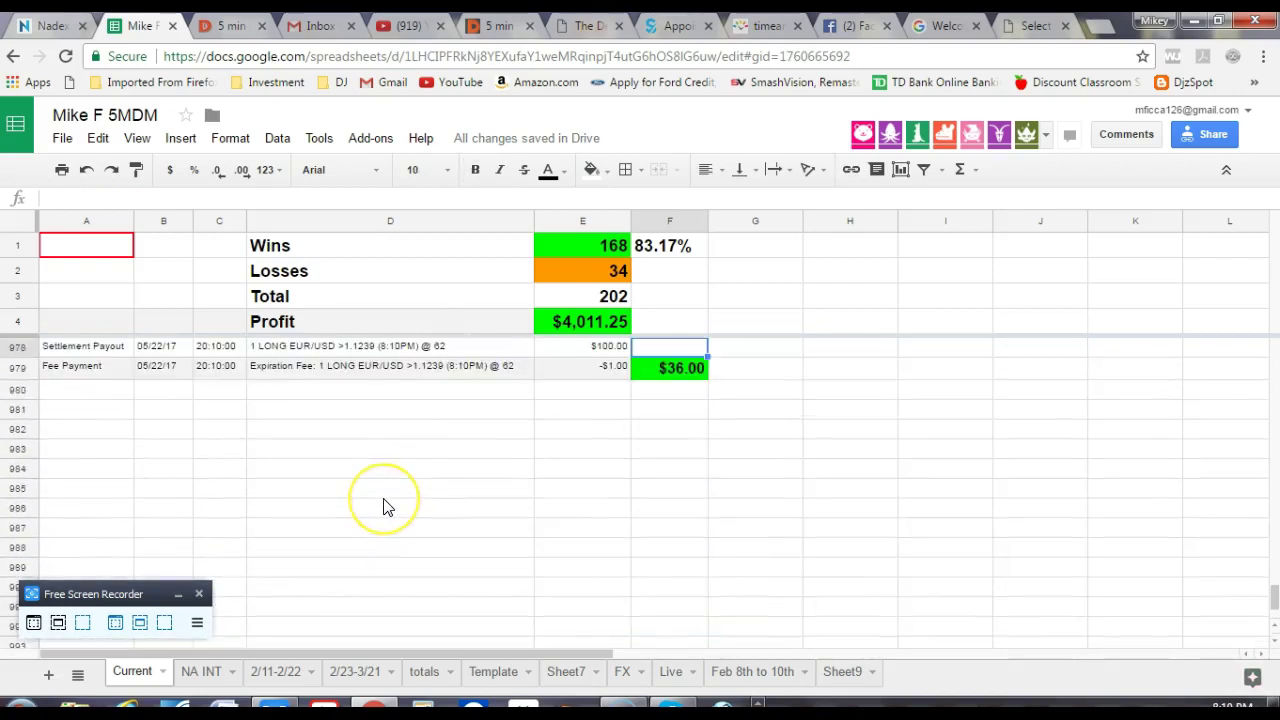
key("Down")
key("Down")
key("Down")
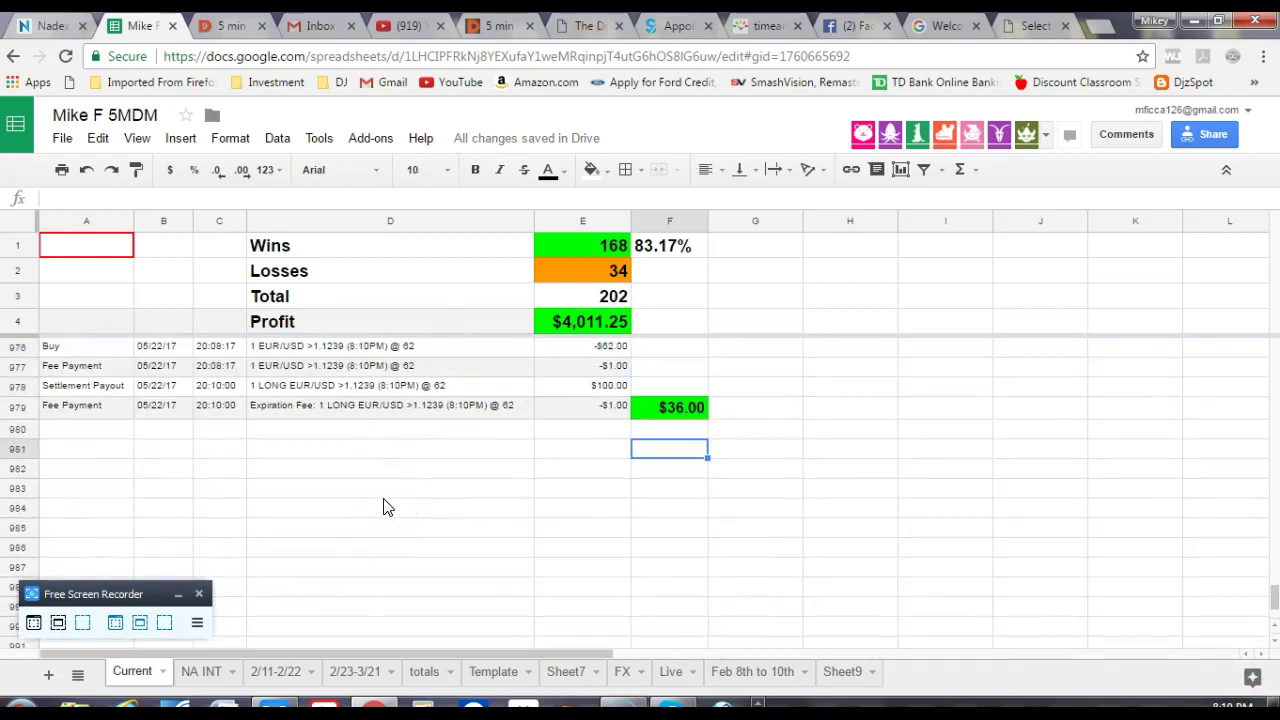